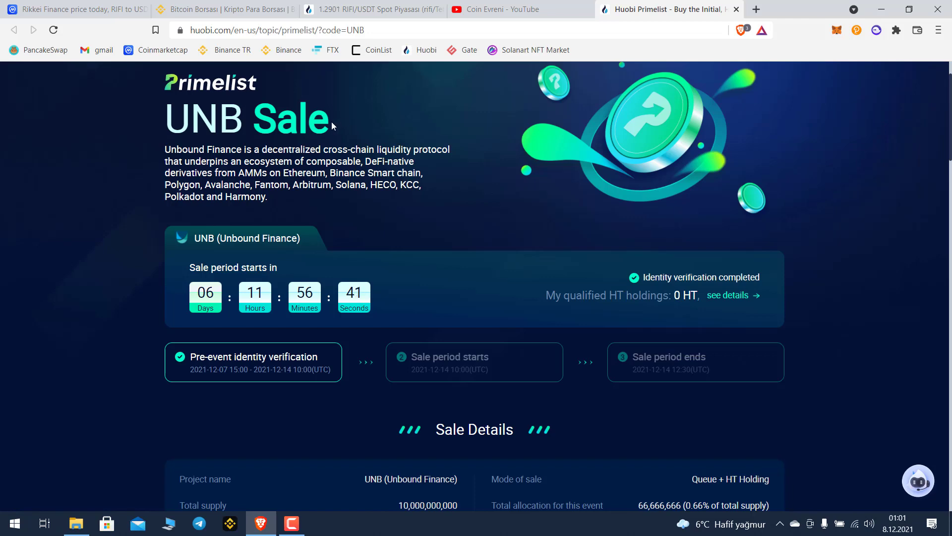
# - Switch from the UNB Primelist page to Huobi's home page and open the account's Kimlik Doğrulama page
pyautogui.scroll(1, 331, 121)
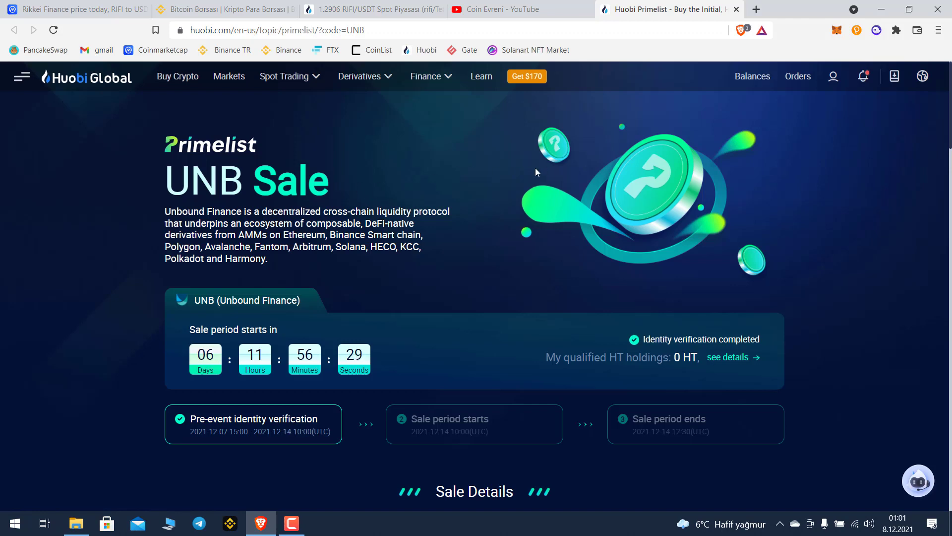
pyautogui.click(372, 10)
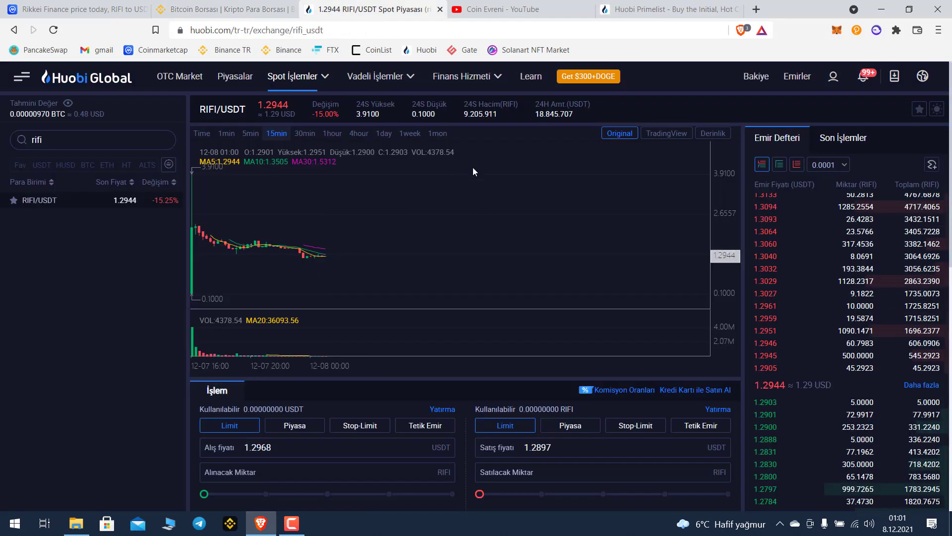
pyautogui.click(103, 85)
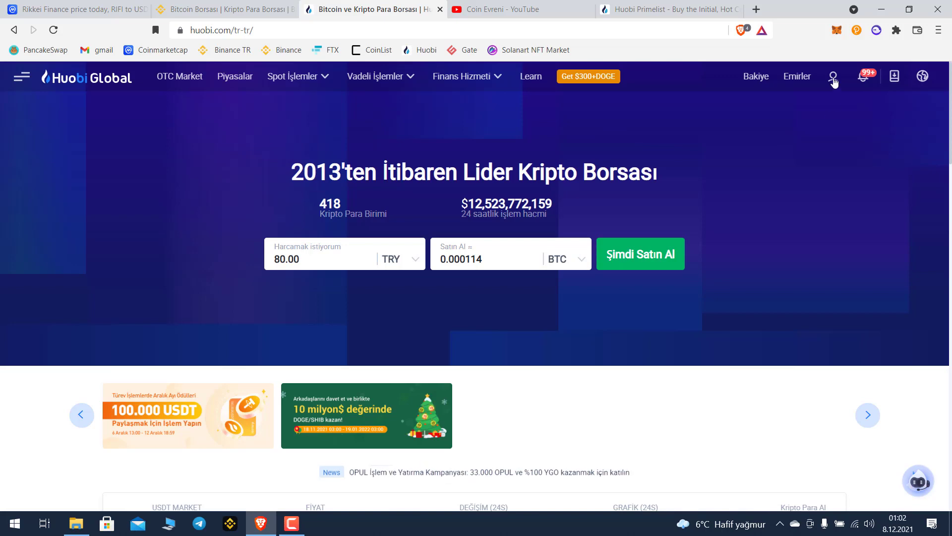
pyautogui.moveTo(834, 78)
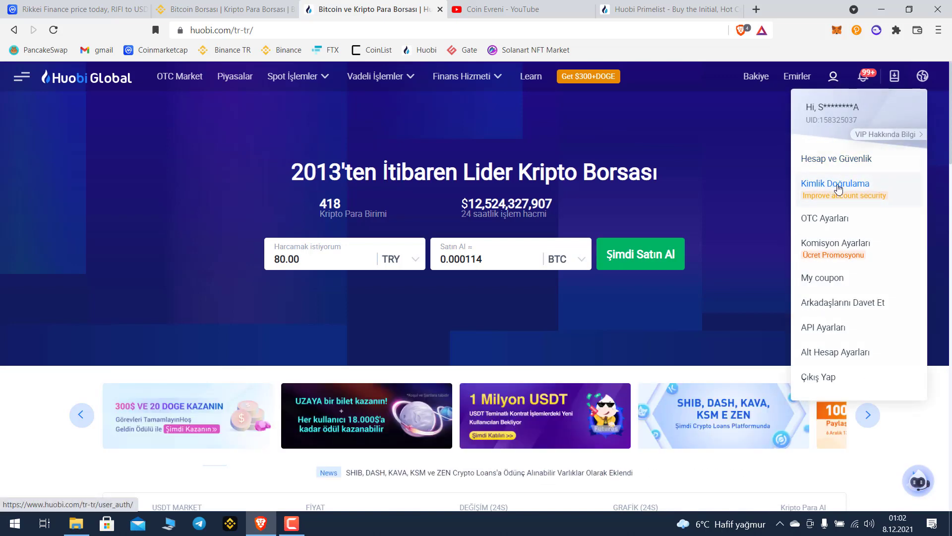
pyautogui.click(839, 189)
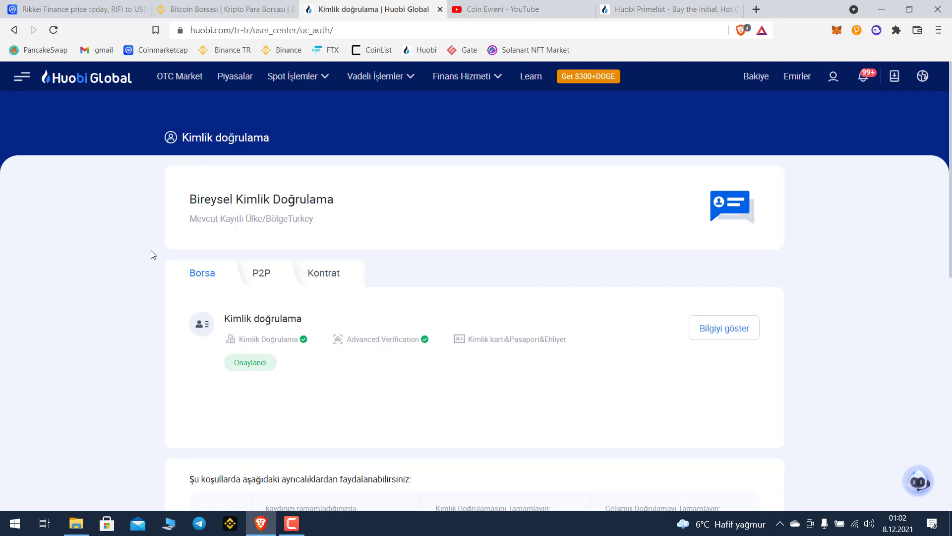
# - Return to Huobi's home page and bring up the Coin Evreni channel on YouTube after passing through Binance TR
pyautogui.click(90, 78)
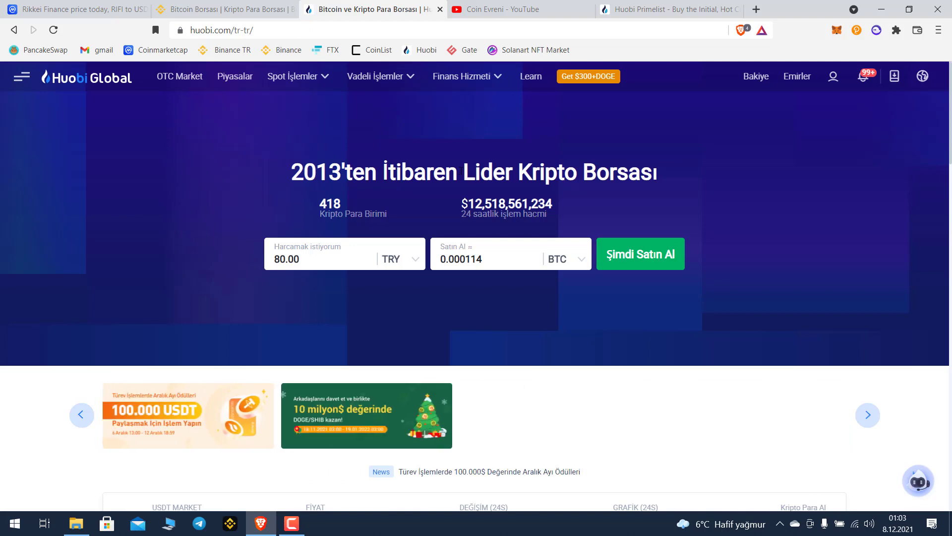
pyautogui.click(225, 10)
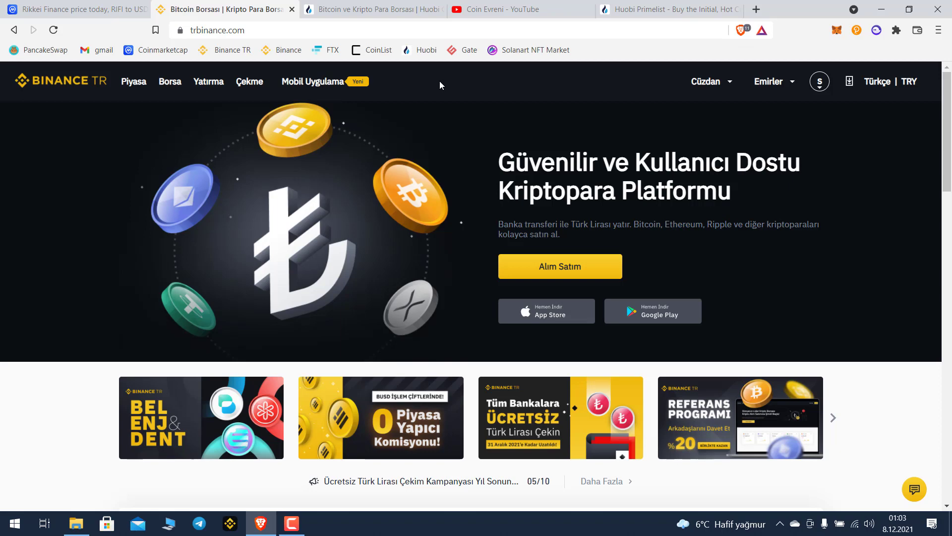
pyautogui.click(511, 9)
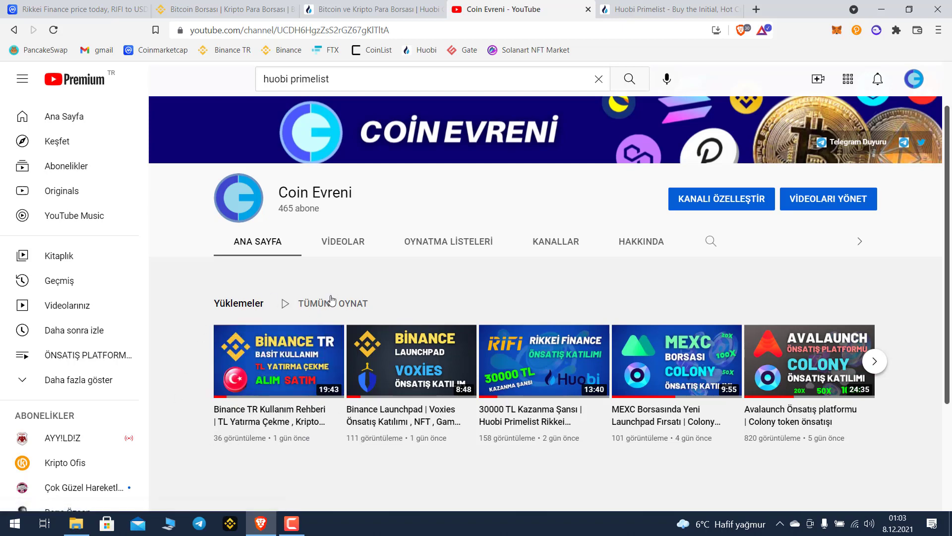
# - On Binance TR, open the TRY deposit details for Ziraat Bankası and view the wallet balances
pyautogui.hotkey('ctrl', '2')
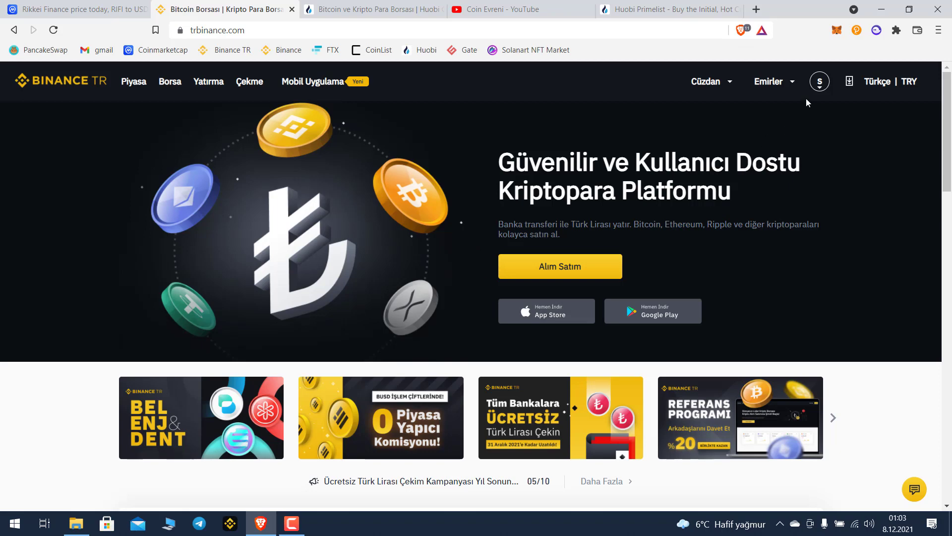
pyautogui.moveTo(820, 84)
pyautogui.moveTo(706, 81)
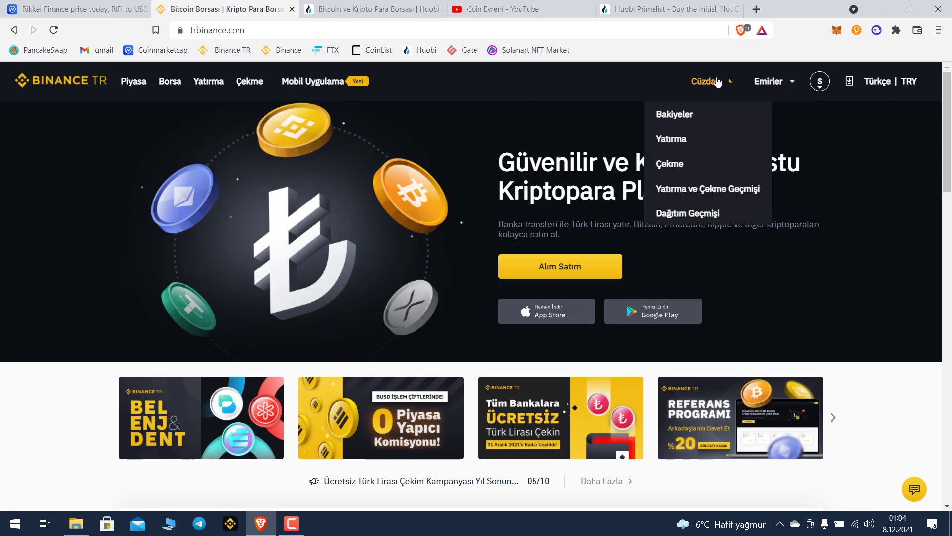
pyautogui.click(674, 144)
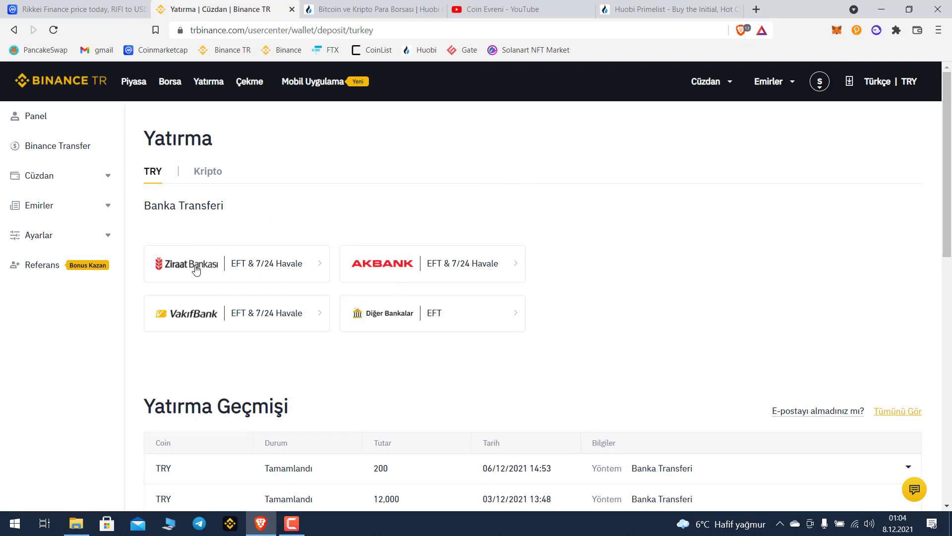
pyautogui.click(226, 266)
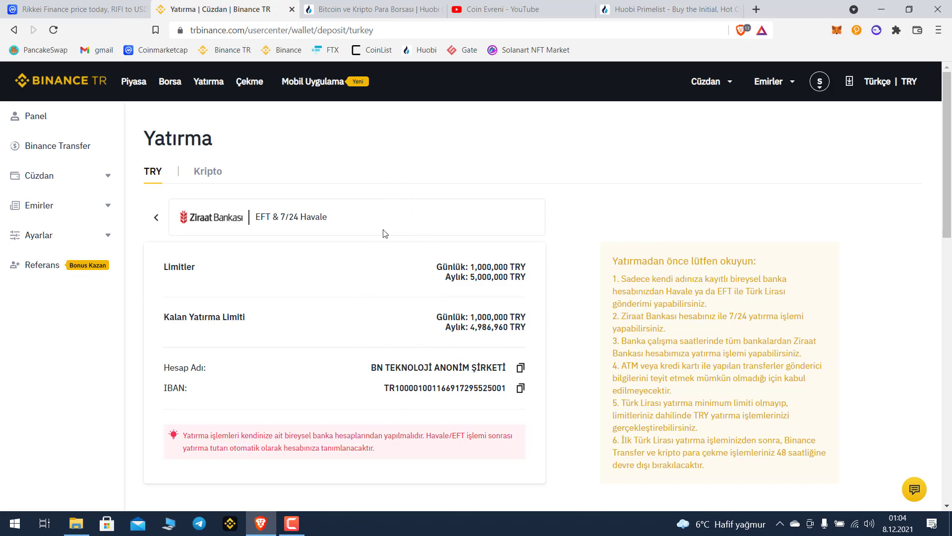
pyautogui.moveTo(693, 99)
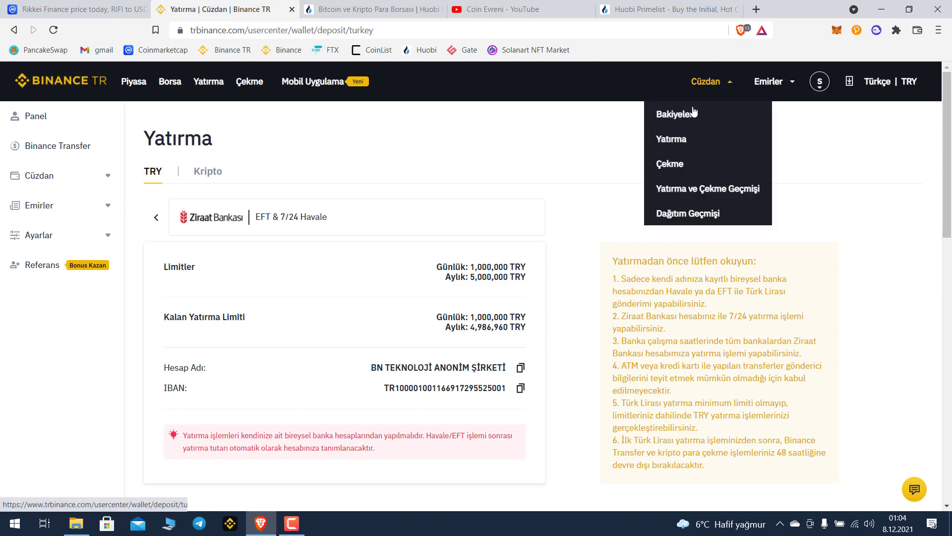
pyautogui.click(687, 115)
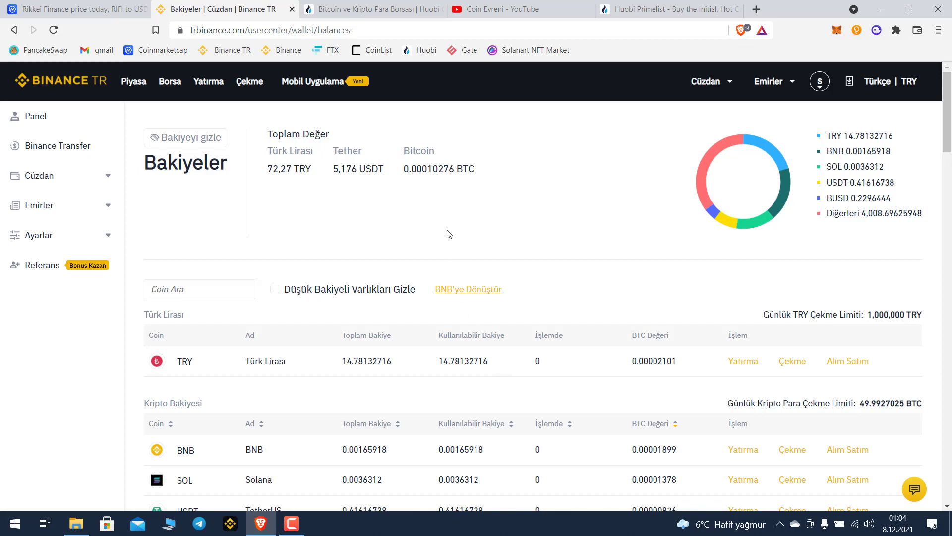
# - Search the Binance TR markets for usdt and open the USDT/TRY trading page
pyautogui.click(137, 83)
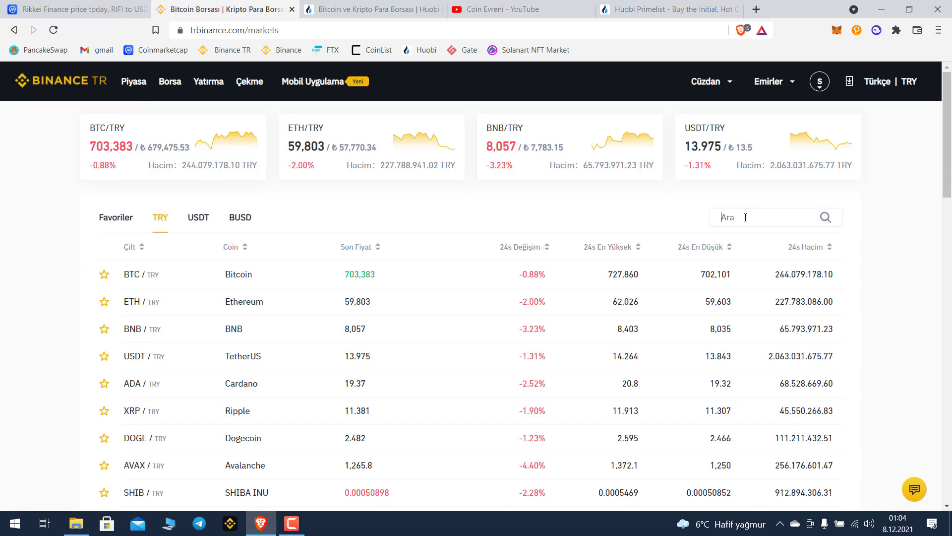
pyautogui.write('usd')
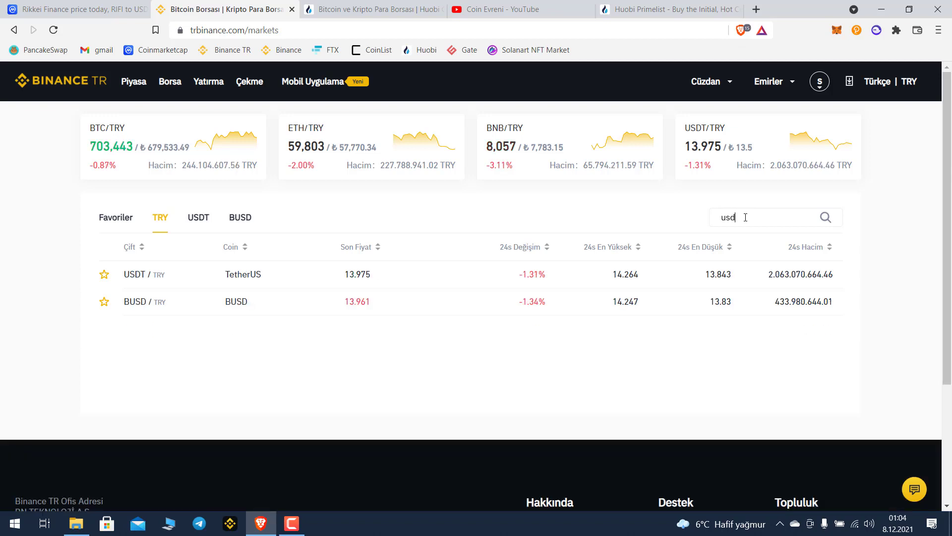
pyautogui.write('t')
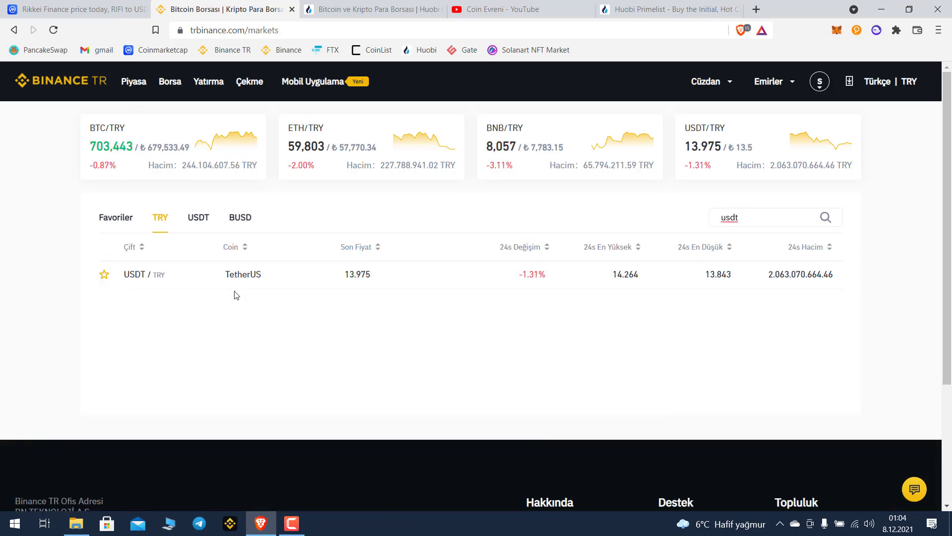
pyautogui.click(154, 278)
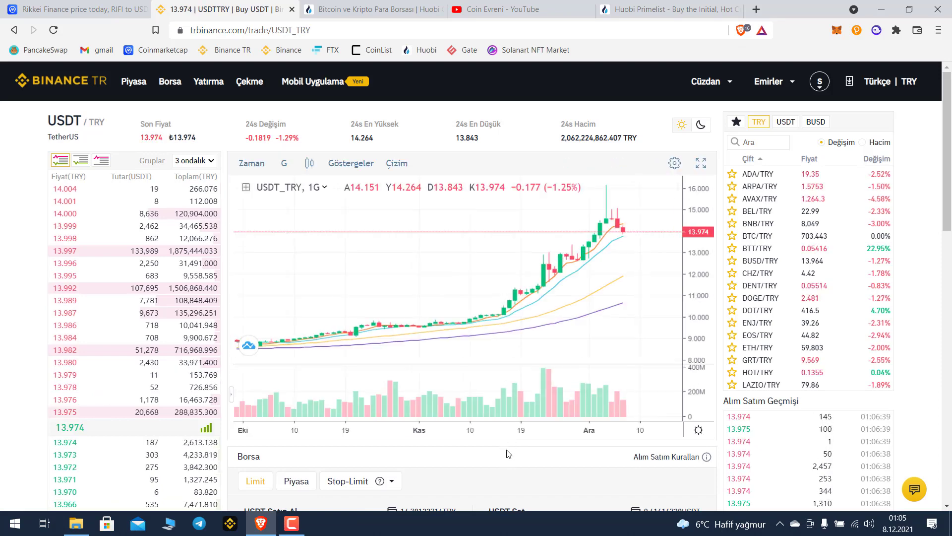
# - Fill in a USDT market buy order with 100% of the available TRY balance, without submitting it
pyautogui.scroll(-3, 506, 451)
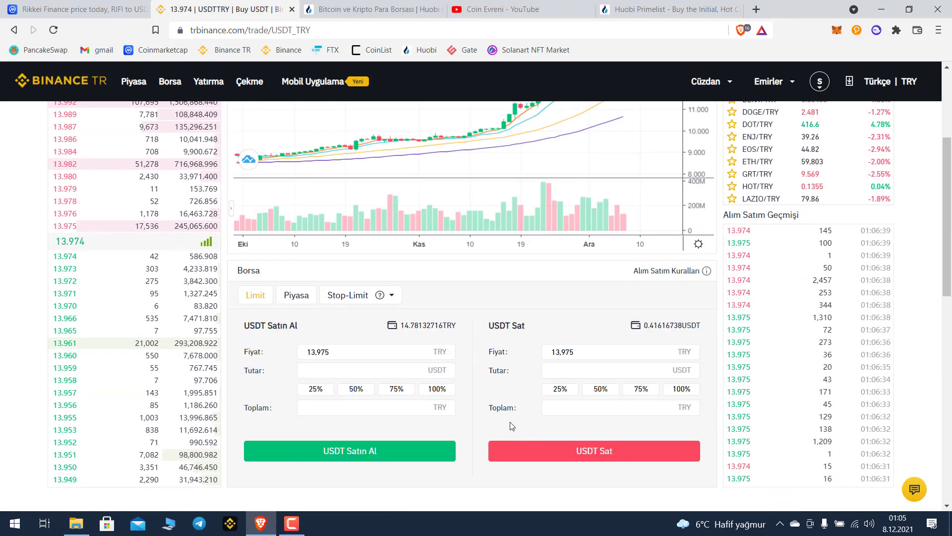
pyautogui.click(296, 295)
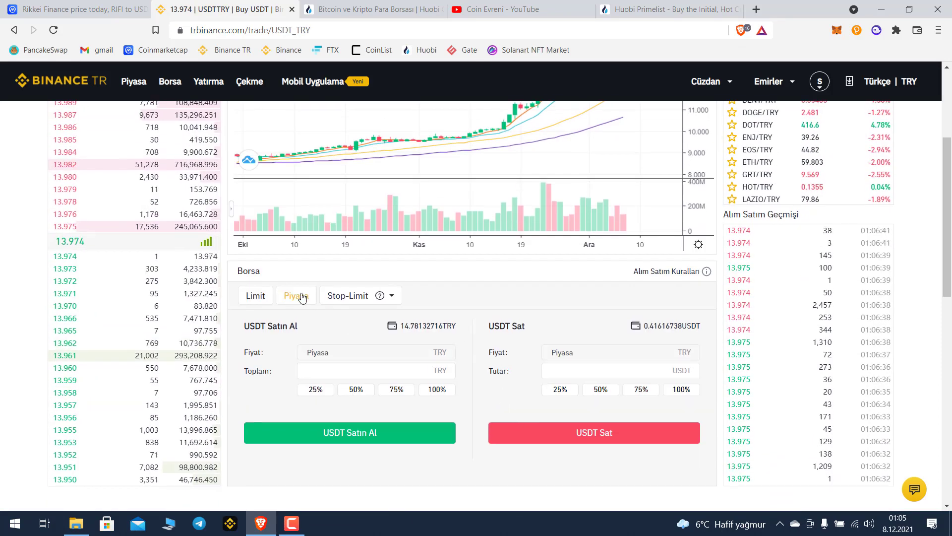
pyautogui.click(436, 389)
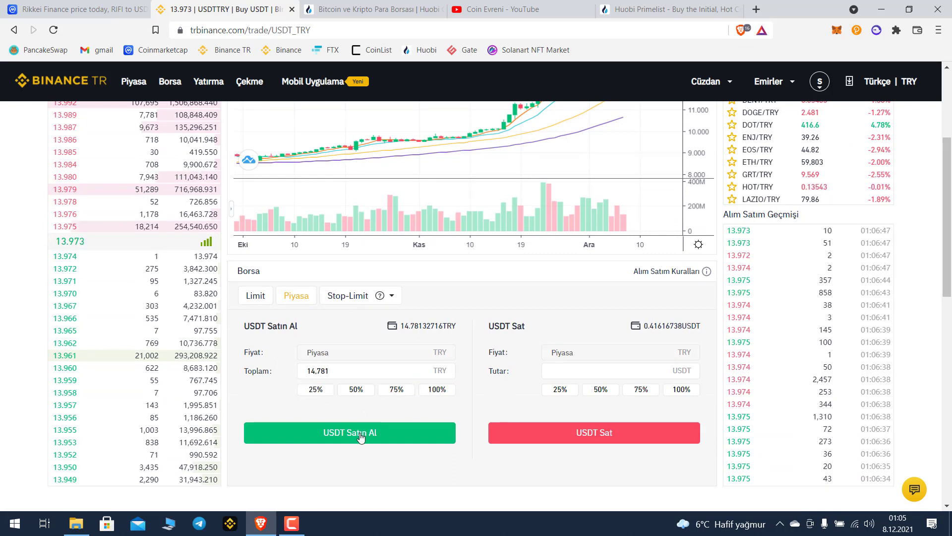
# - Open the Binance TR wallet balances and glance at the Huobi home page before returning to them
pyautogui.moveTo(696, 91)
pyautogui.click(678, 113)
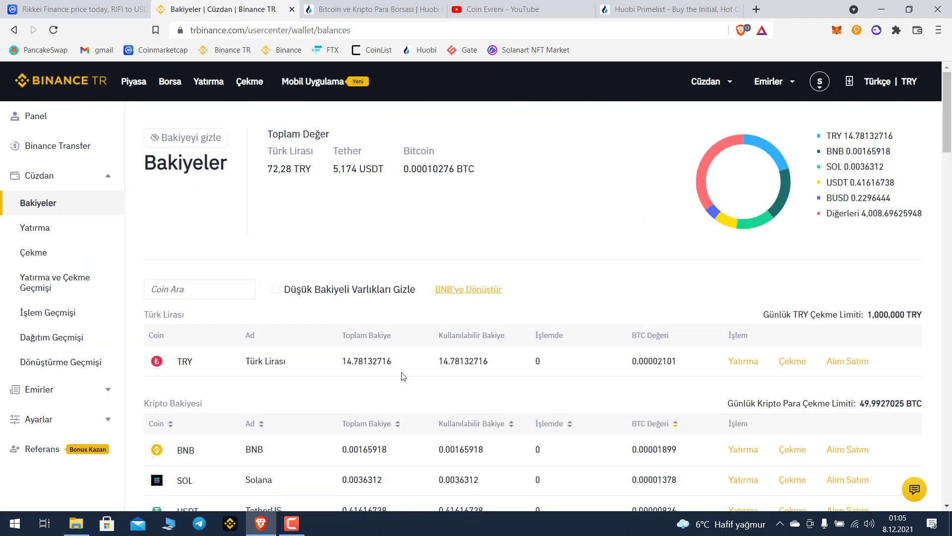
pyautogui.click(357, 9)
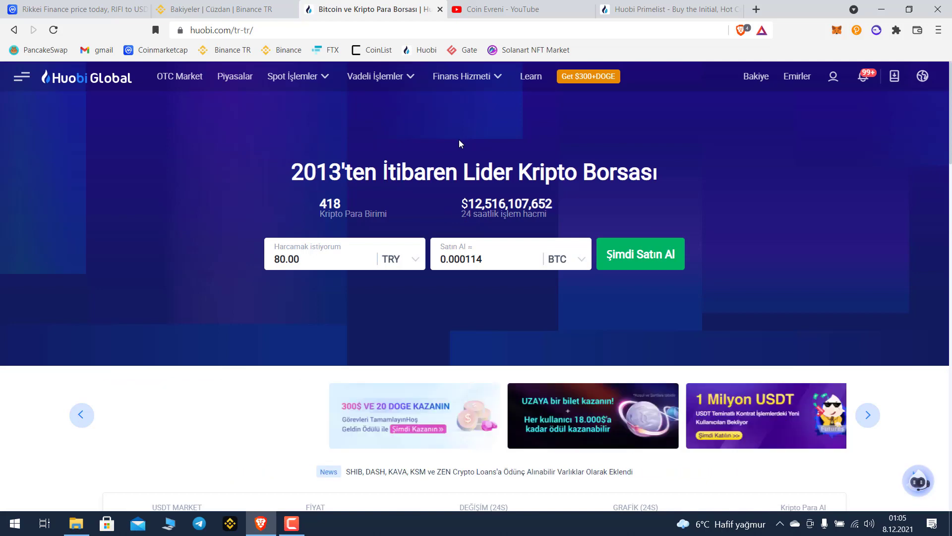
pyautogui.click(258, 12)
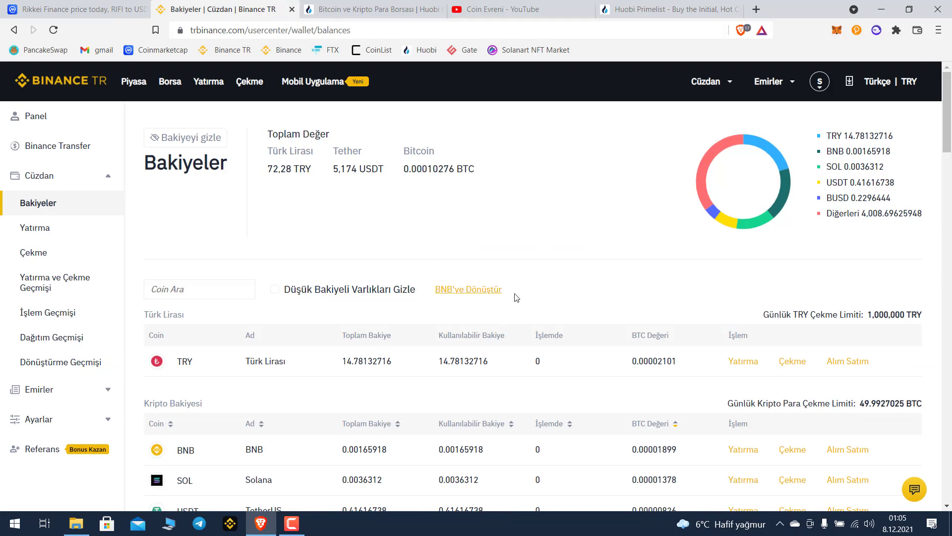
# - Open the Binance TR crypto withdrawal form and choose USDT (TetherUS) as the coin to withdraw
pyautogui.moveTo(711, 81)
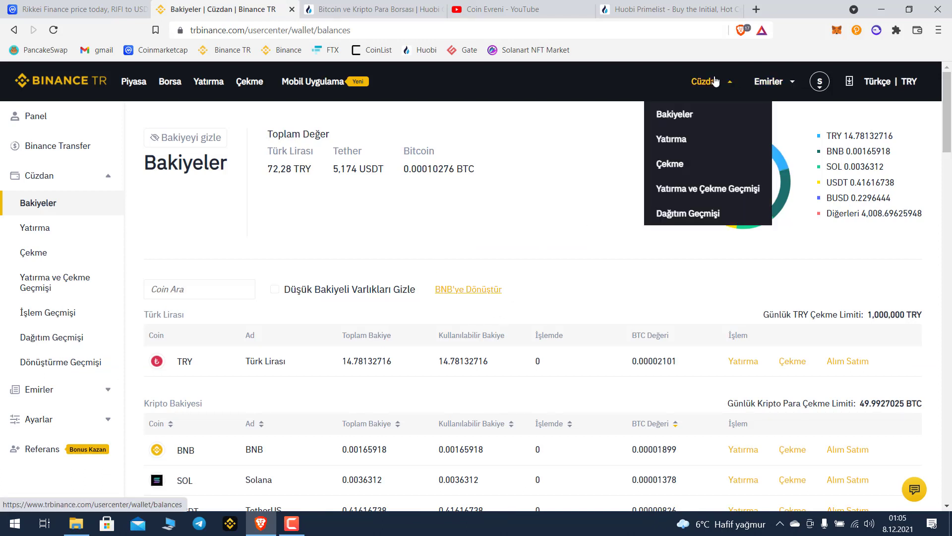
pyautogui.click(670, 159)
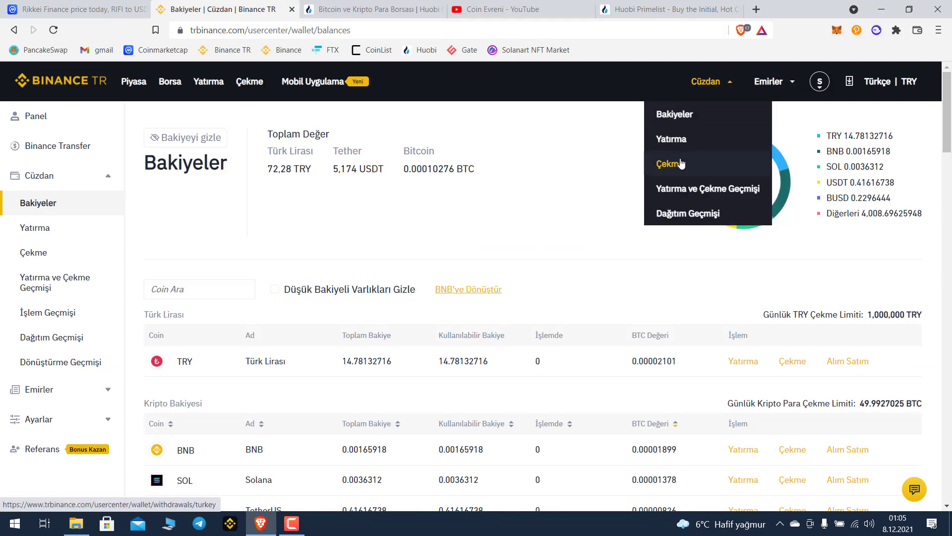
pyautogui.click(674, 166)
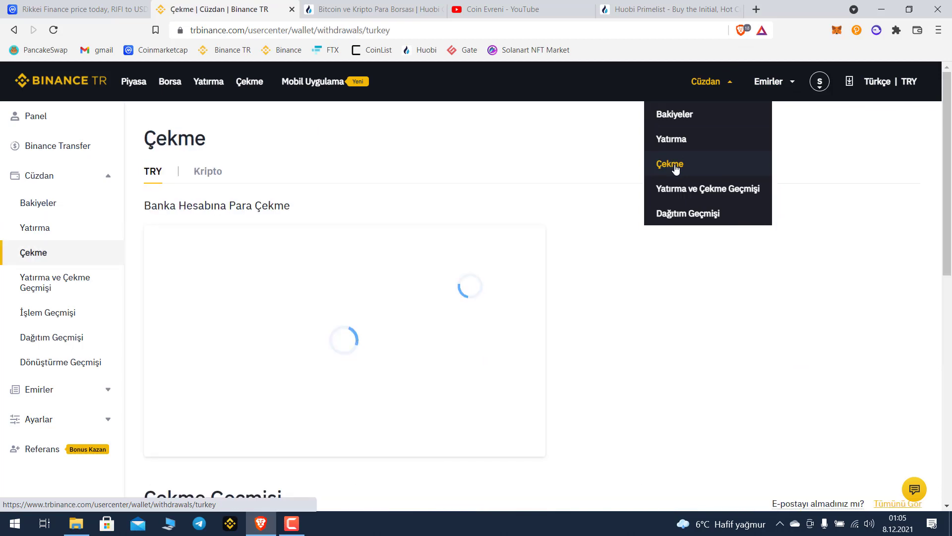
pyautogui.click(211, 174)
pyautogui.click(241, 220)
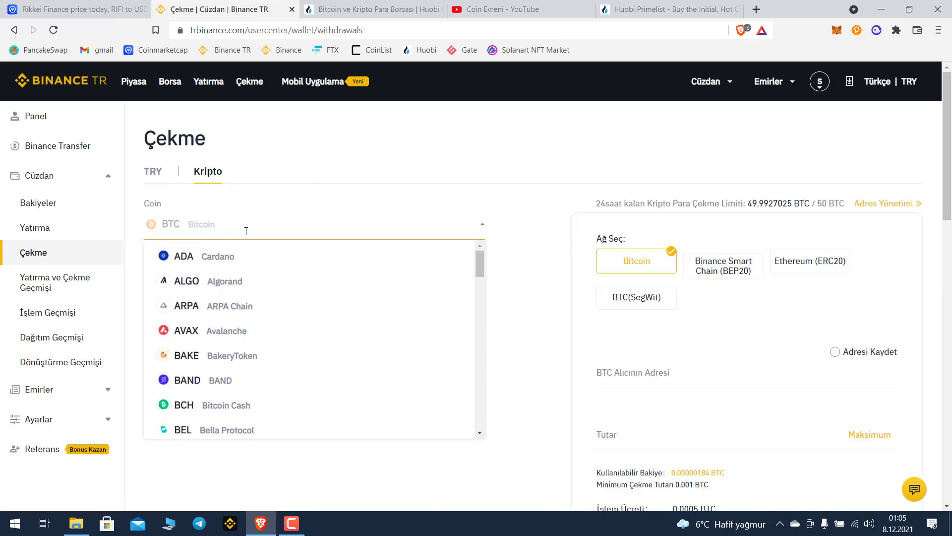
pyautogui.write('usdt')
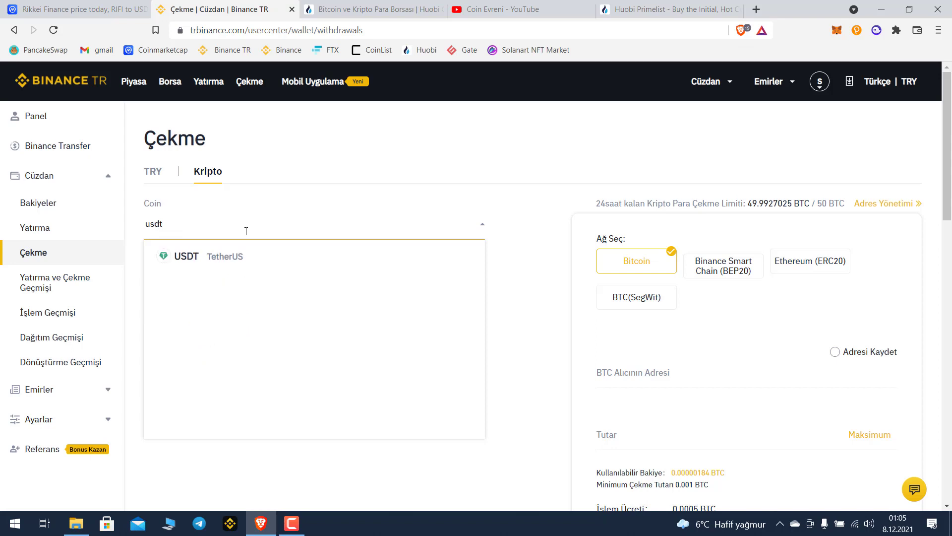
pyautogui.click(215, 257)
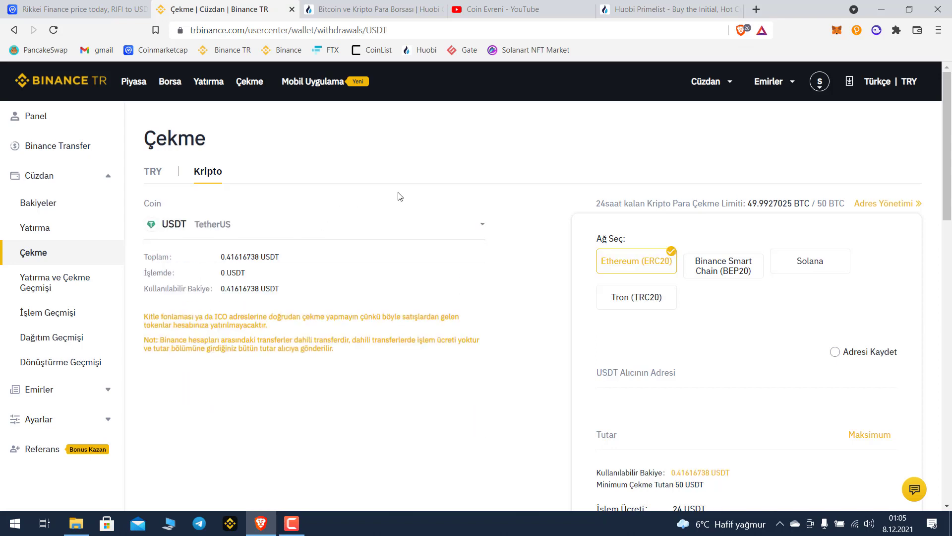
# - Review the USDT withdrawal form's network choices and fee, and activate the recipient address field
pyautogui.scroll(-1, 536, 180)
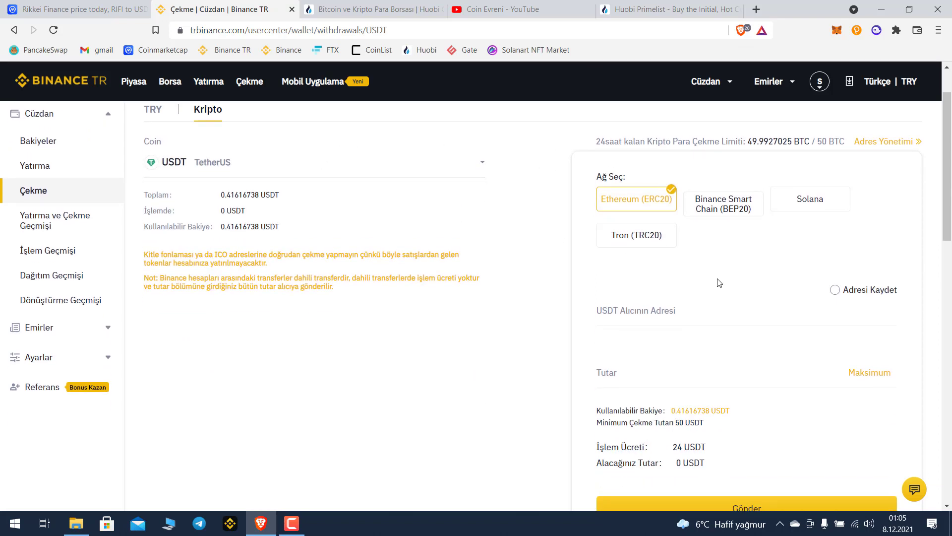
pyautogui.scroll(-2, 722, 281)
pyautogui.scroll(2, 728, 275)
pyautogui.click(656, 306)
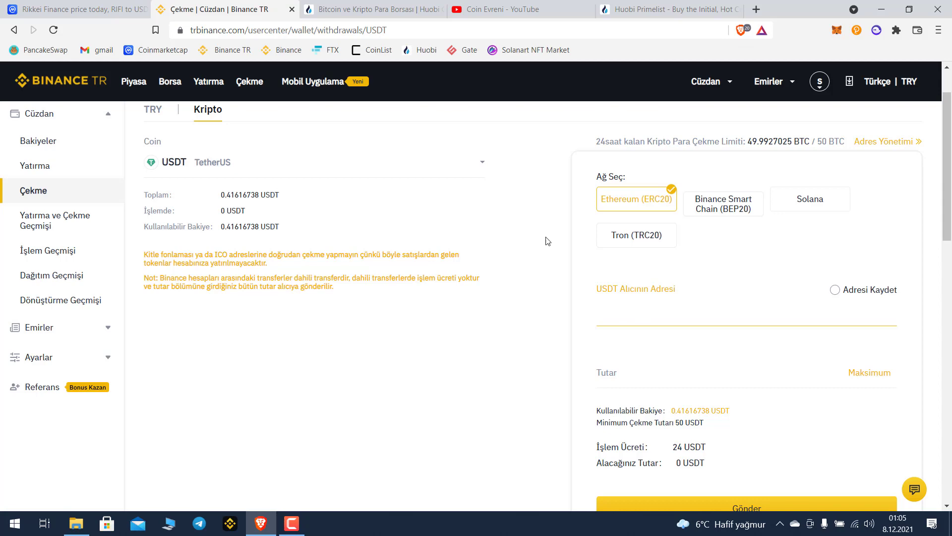
# - Switch to Huobi and open the Borsa Hesabı (Yatırma ve Çekme) account page
pyautogui.click(365, 13)
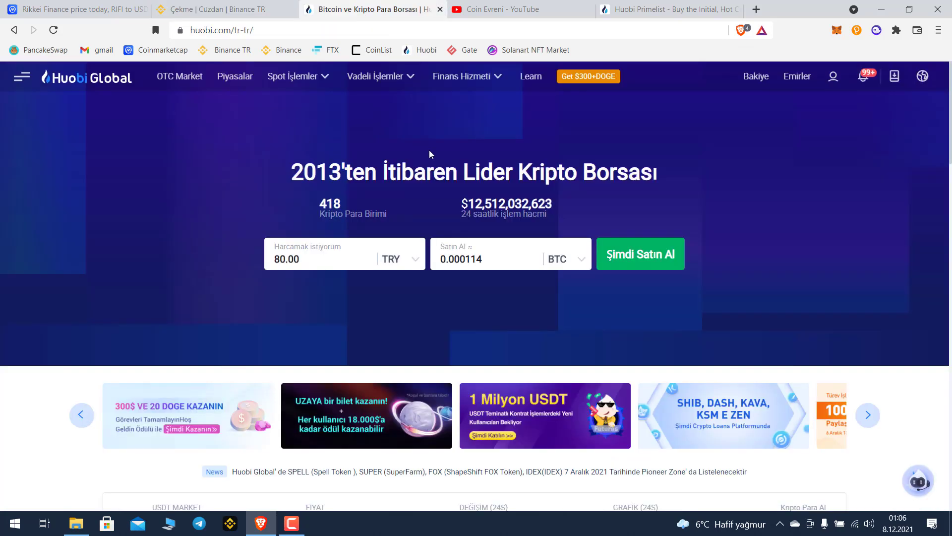
pyautogui.moveTo(759, 82)
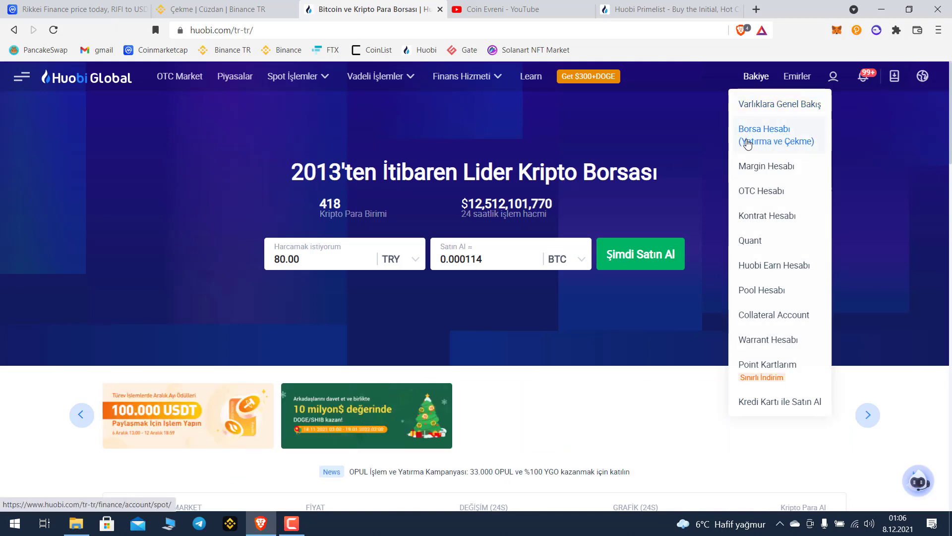
pyautogui.click(774, 138)
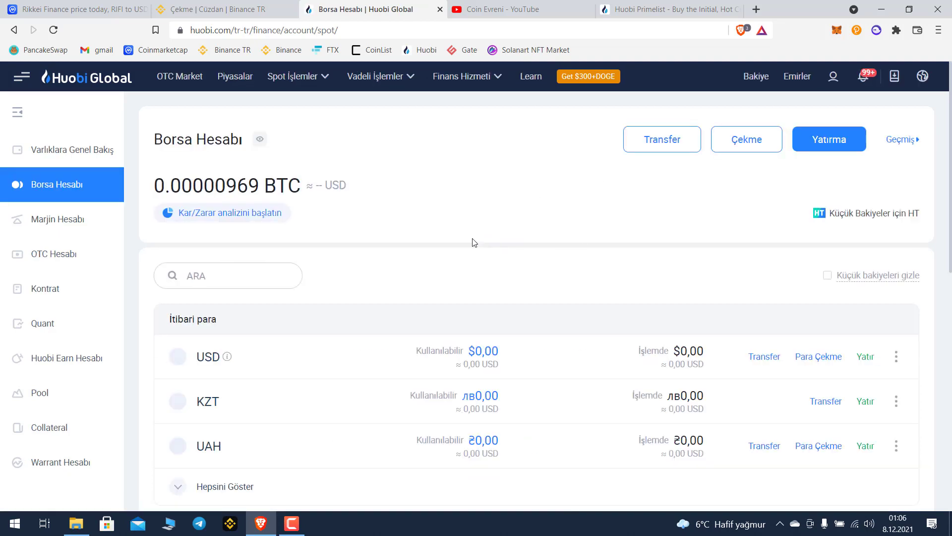
# - Filter the Borsa Hesabı currency list by USD and open the deposit (Yatırma) page for USDT
pyautogui.click(233, 277)
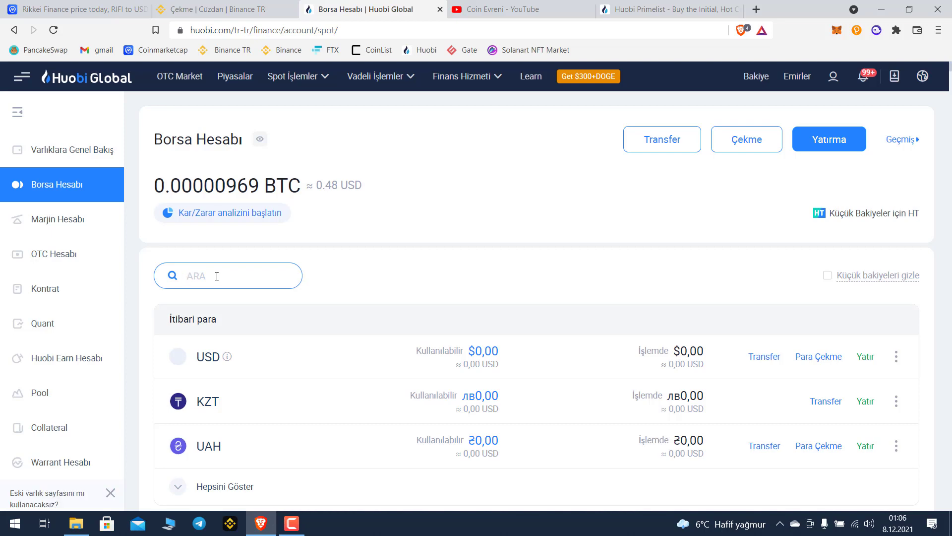
pyautogui.write('USDT')
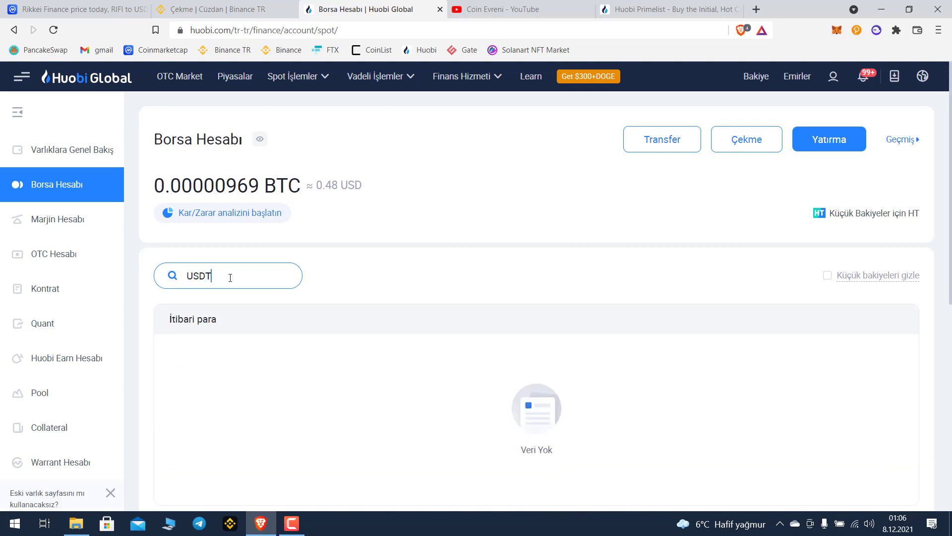
pyautogui.press('BackSpace')
pyautogui.scroll(-4, 312, 341)
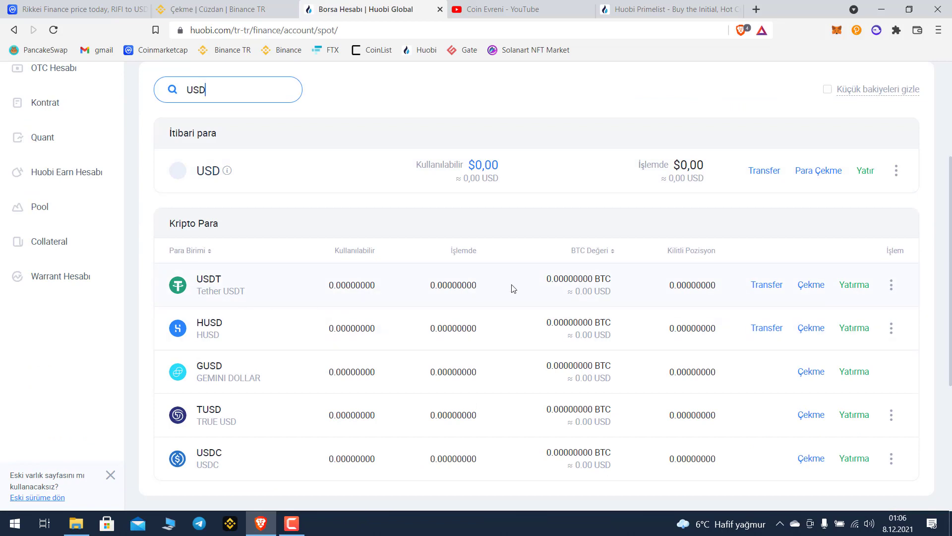
pyautogui.click(862, 287)
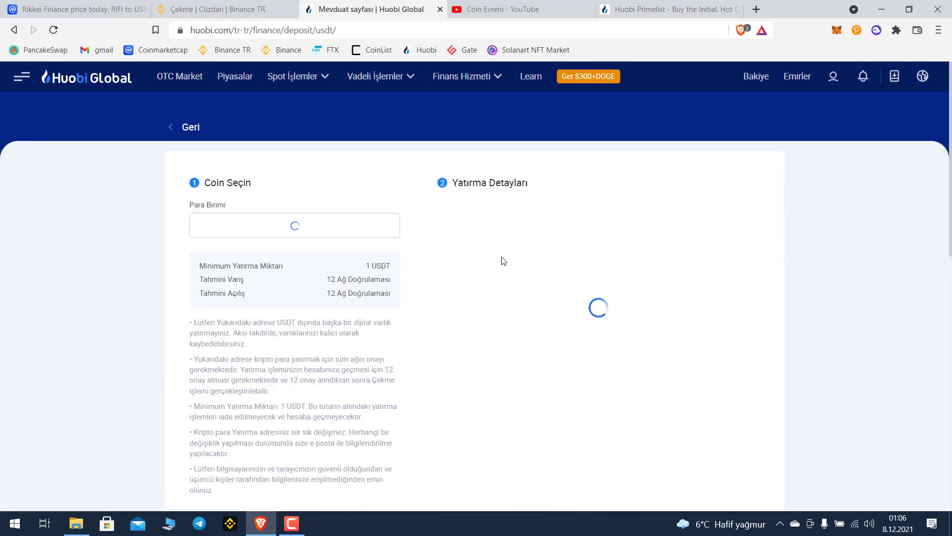
# - Select TRC20 as the USDT deposit chain and copy the deposit address
pyautogui.scroll(-1, 514, 152)
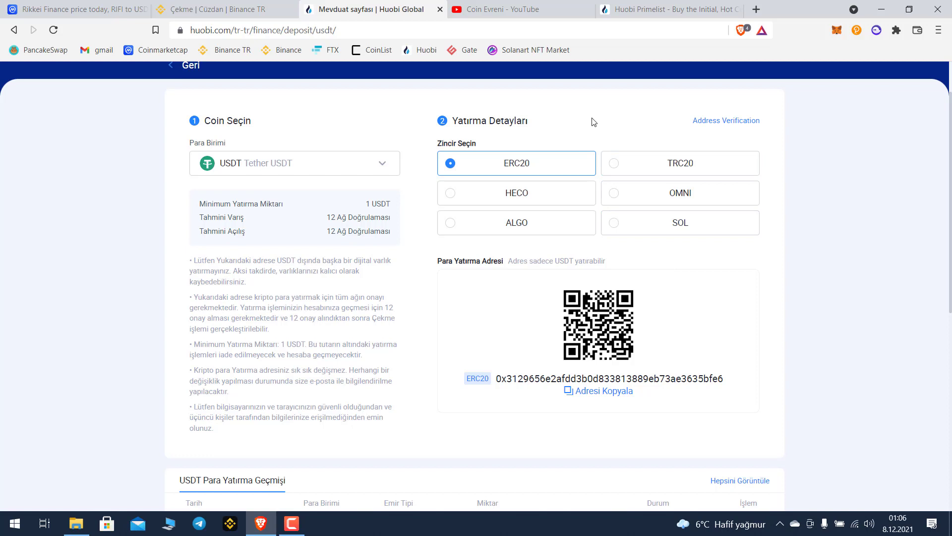
pyautogui.click(683, 168)
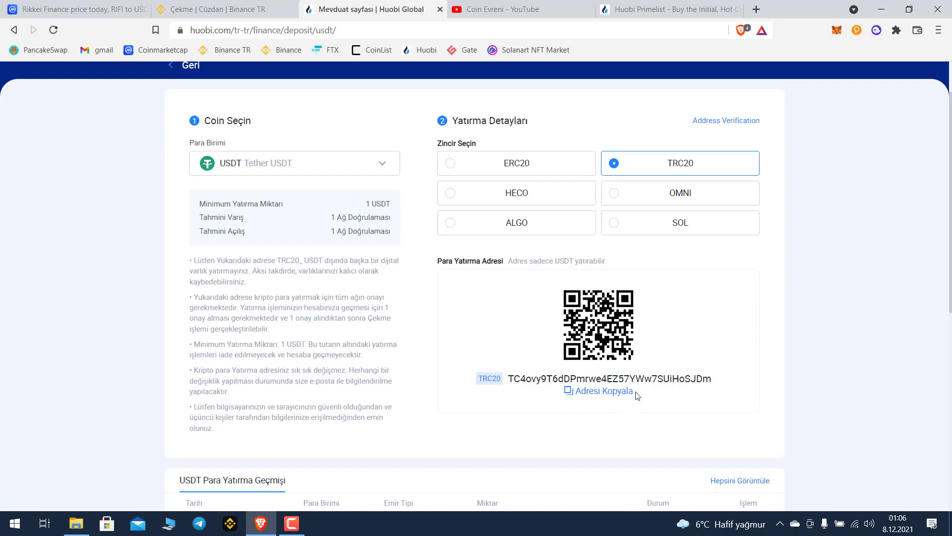
pyautogui.click(592, 396)
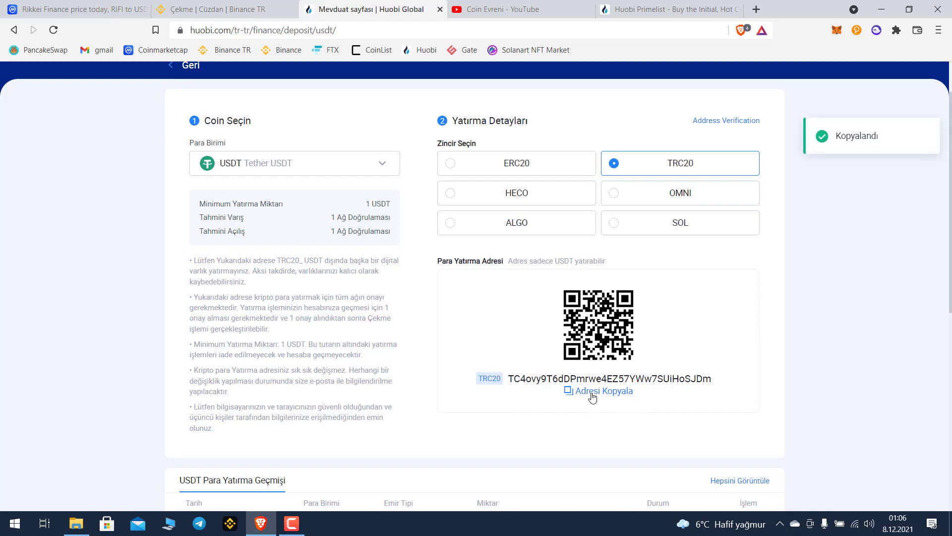
# - Switch to Binance TR, paste the copied deposit address as the USDT recipient address, and select the Tron (TRC20) network
pyautogui.click(218, 9)
pyautogui.scroll(2, 367, 211)
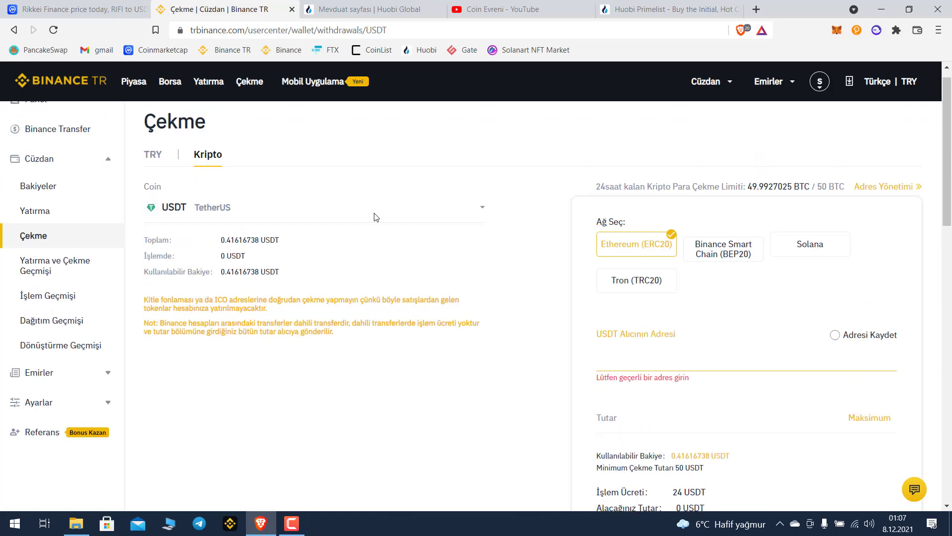
pyautogui.scroll(-3, 776, 302)
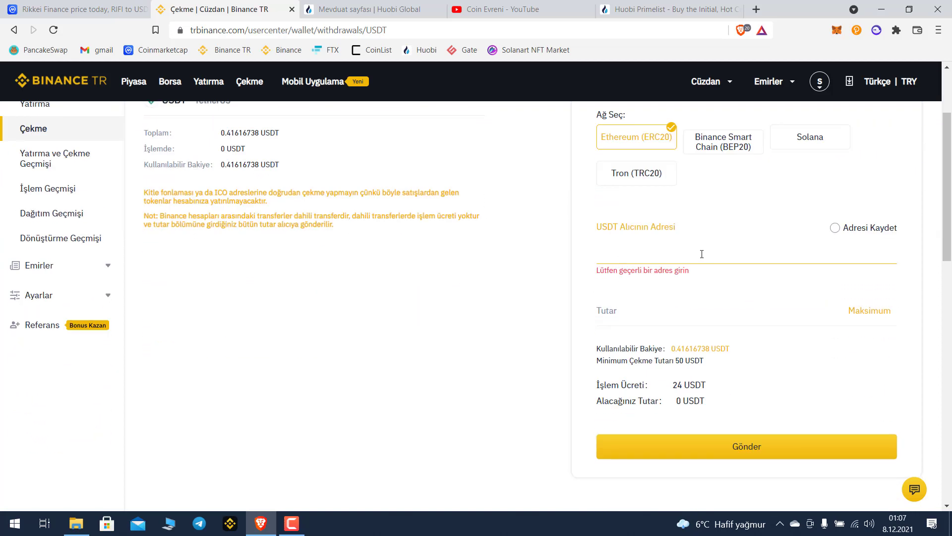
pyautogui.rightClick(664, 256)
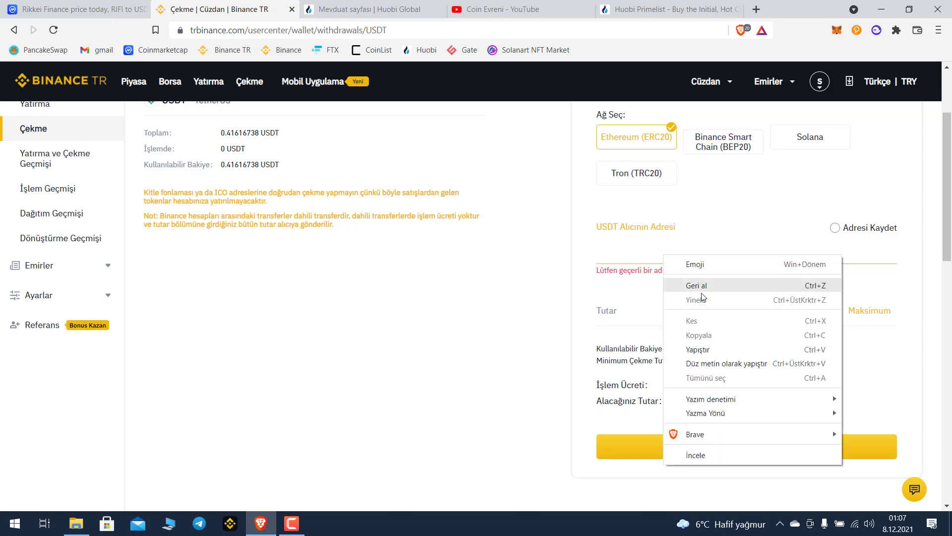
pyautogui.click(698, 350)
pyautogui.scroll(3, 703, 308)
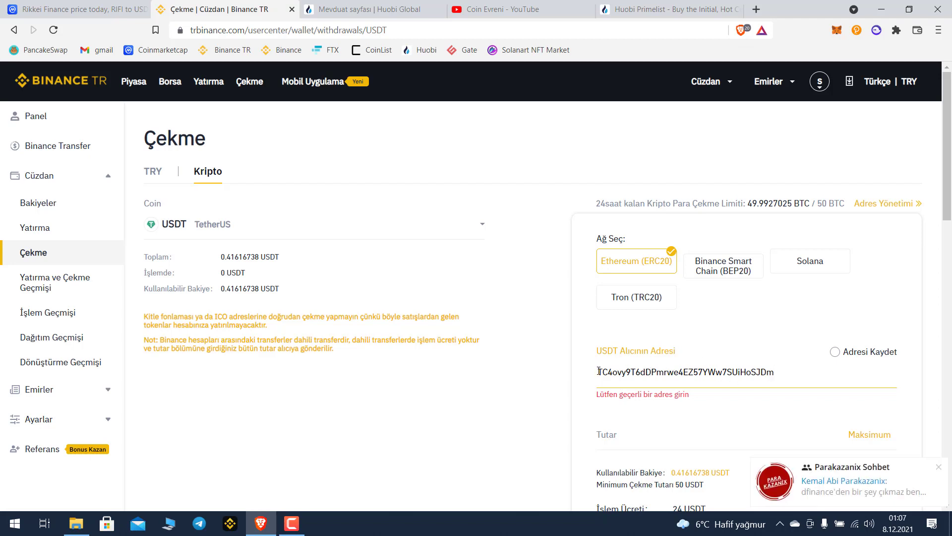
pyautogui.click(938, 467)
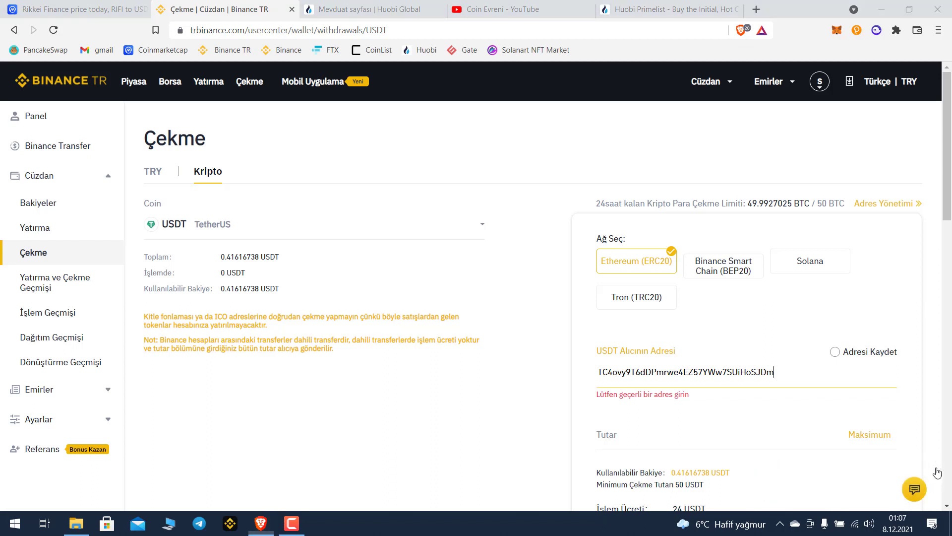
pyautogui.click(624, 300)
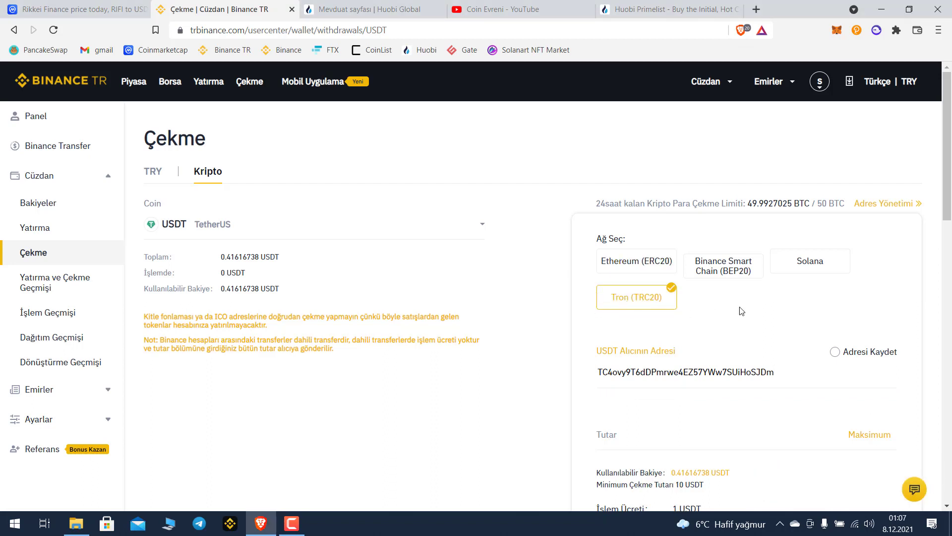
# - Set the withdrawal amount (Tutar) to 50 USDT and try to send the withdrawal
pyautogui.scroll(-2, 739, 308)
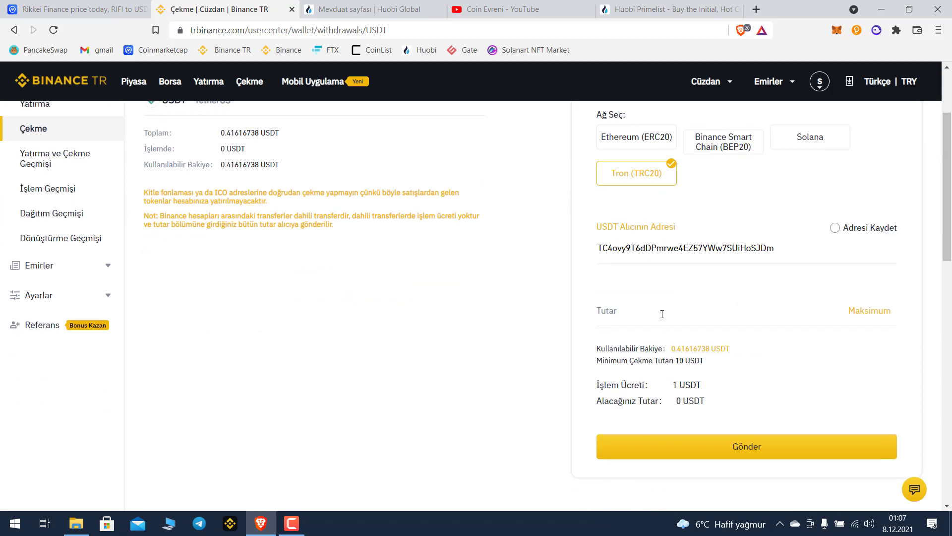
pyautogui.click(858, 316)
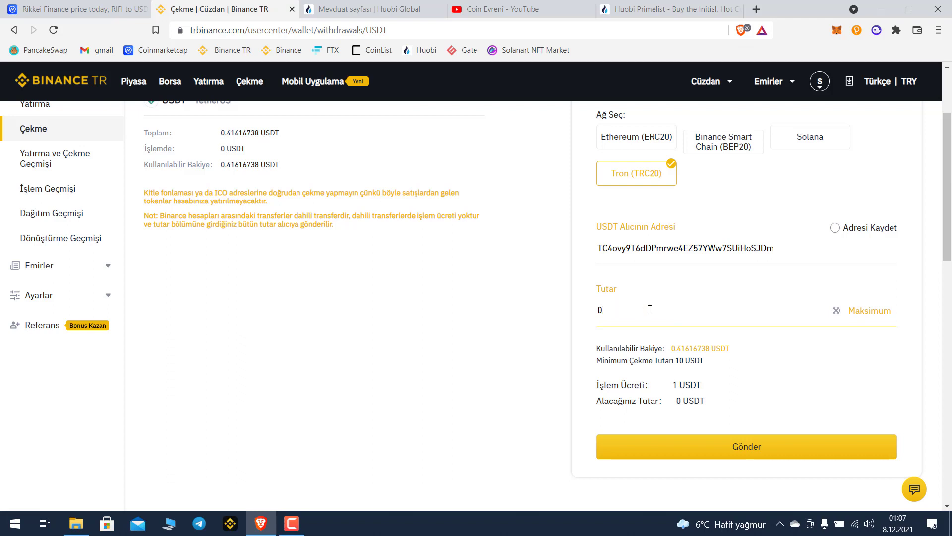
pyautogui.press('BackSpace')
pyautogui.write('55')
pyautogui.press('BackSpace')
pyautogui.write('0')
pyautogui.scroll(-4, 684, 322)
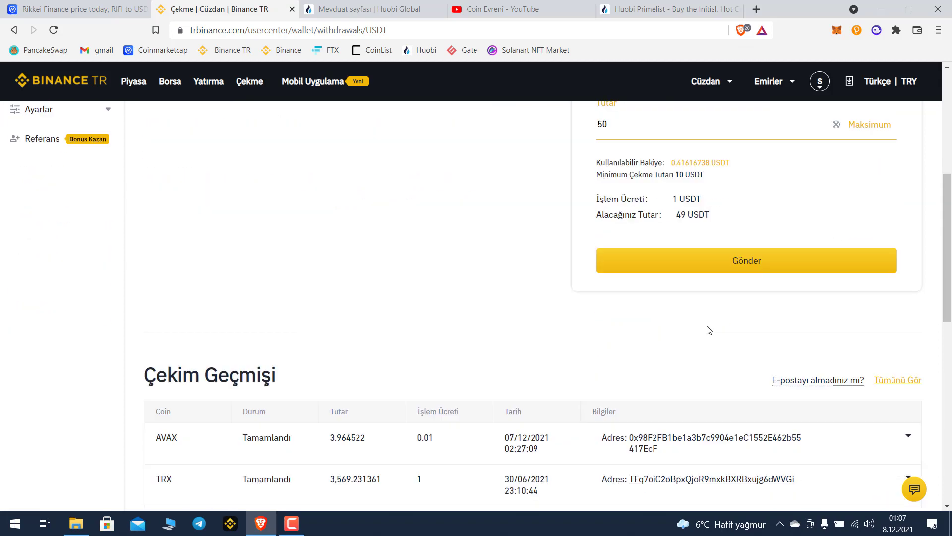
pyautogui.scroll(3, 688, 307)
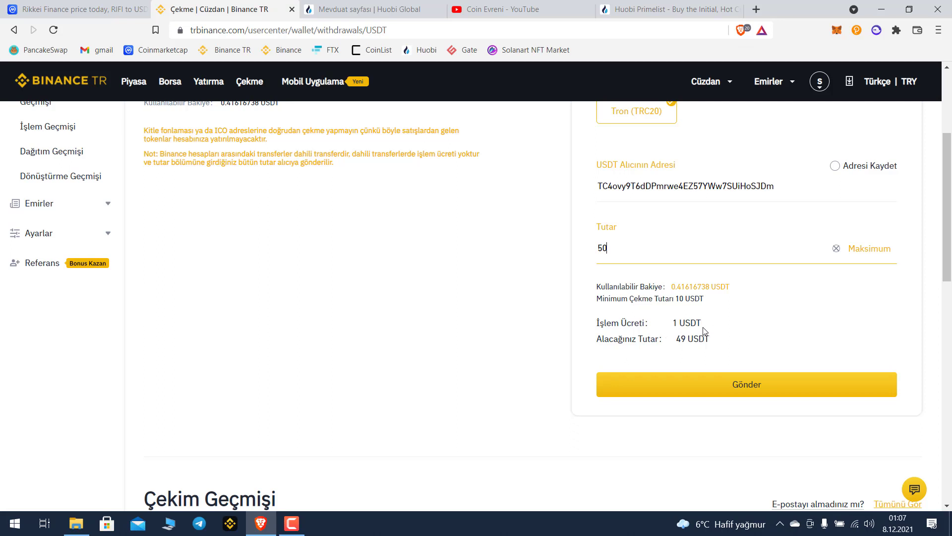
pyautogui.click(938, 467)
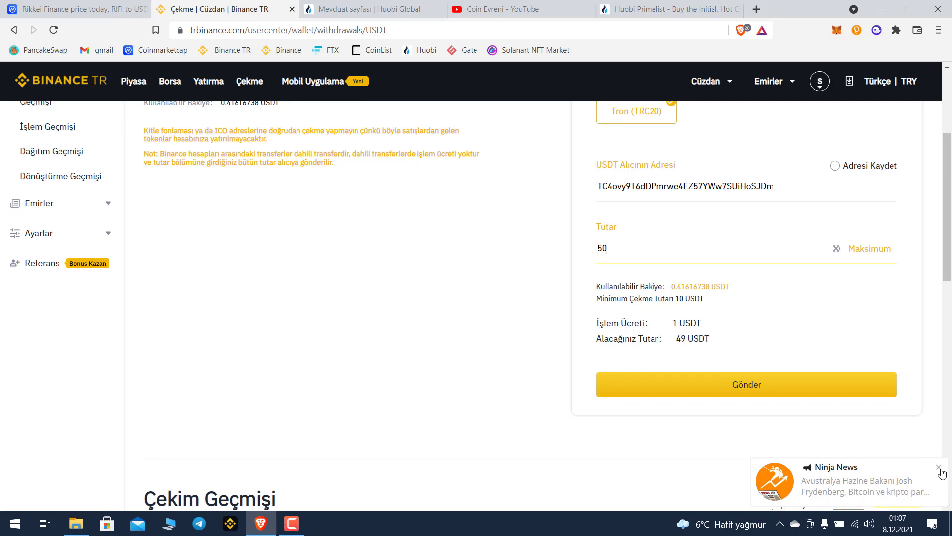
pyautogui.click(842, 393)
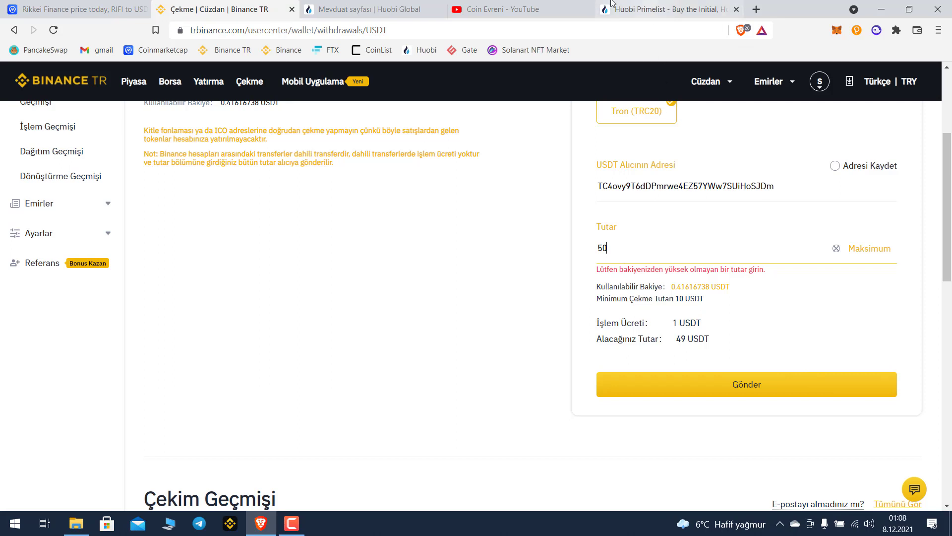
# - Switch to Huobi and review the account balances in the Varlıklara Genel Bakış overview
pyautogui.click(368, 9)
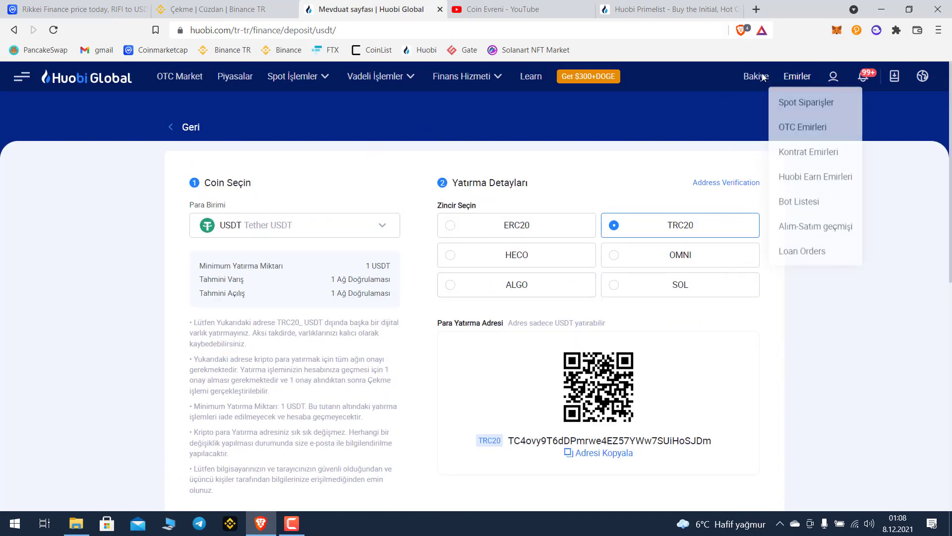
pyautogui.moveTo(756, 77)
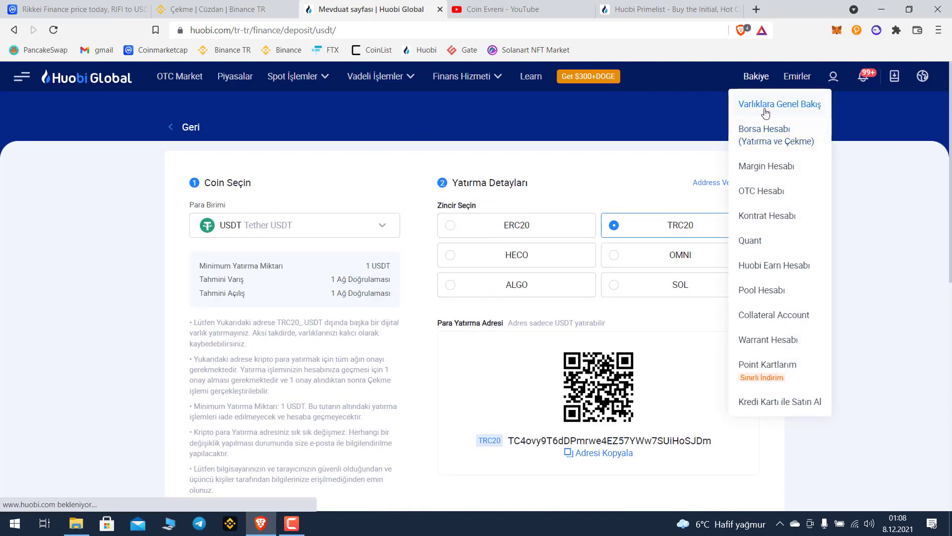
pyautogui.click(766, 107)
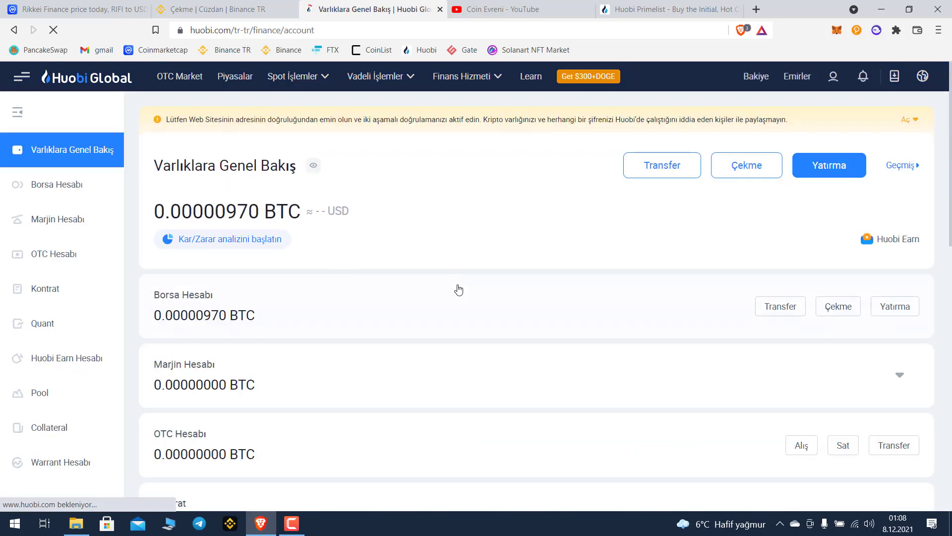
pyautogui.scroll(-1, 410, 265)
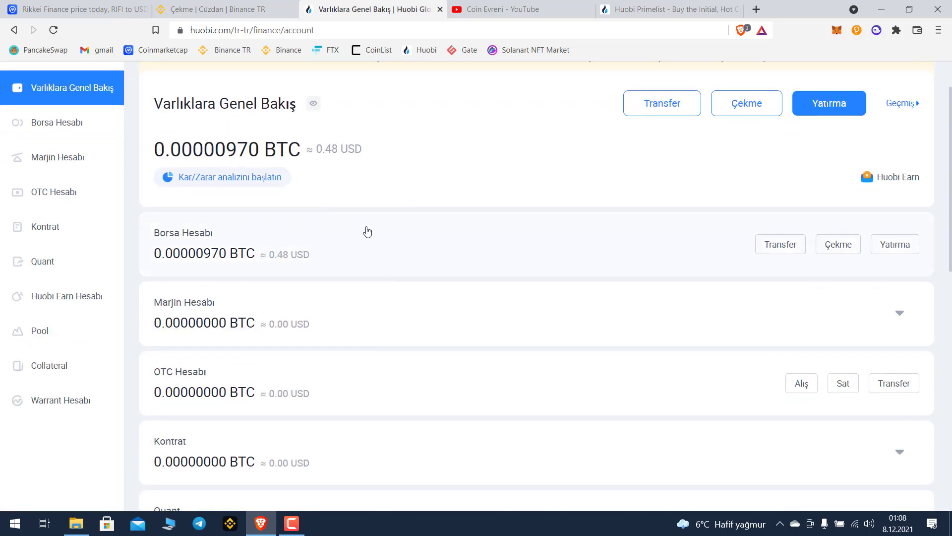
pyautogui.scroll(1, 512, 266)
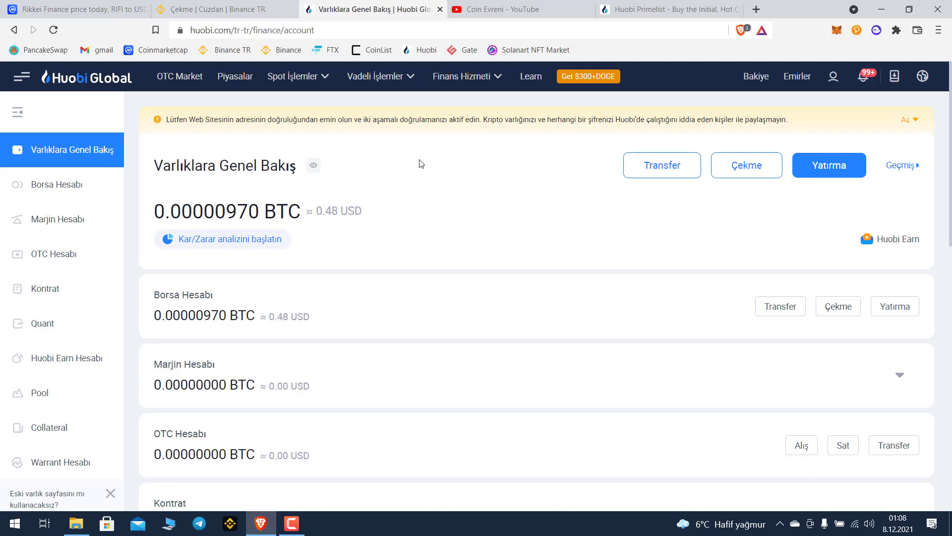
# - Switch to the Huobi Primelist UNB Sale page and examine its countdown, event schedule and sale details
pyautogui.click(654, 11)
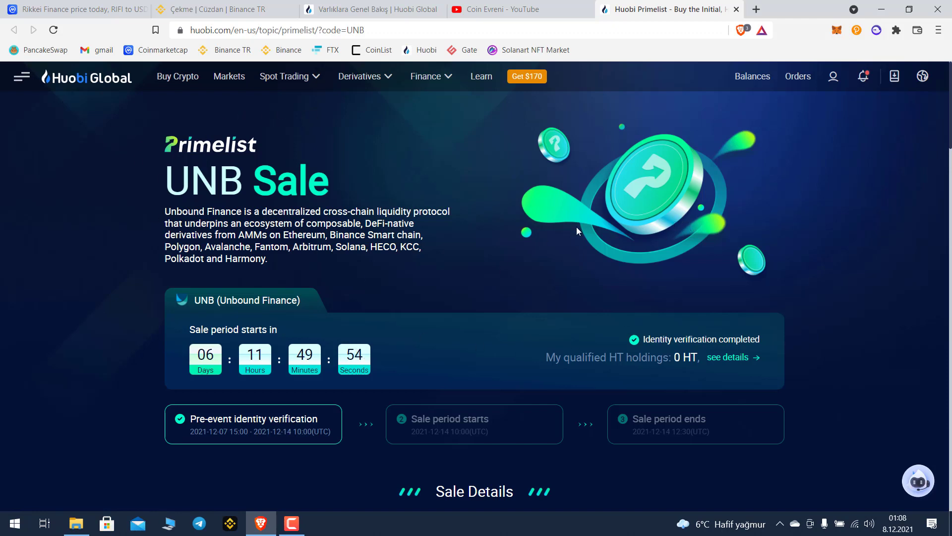
pyautogui.scroll(-1, 564, 258)
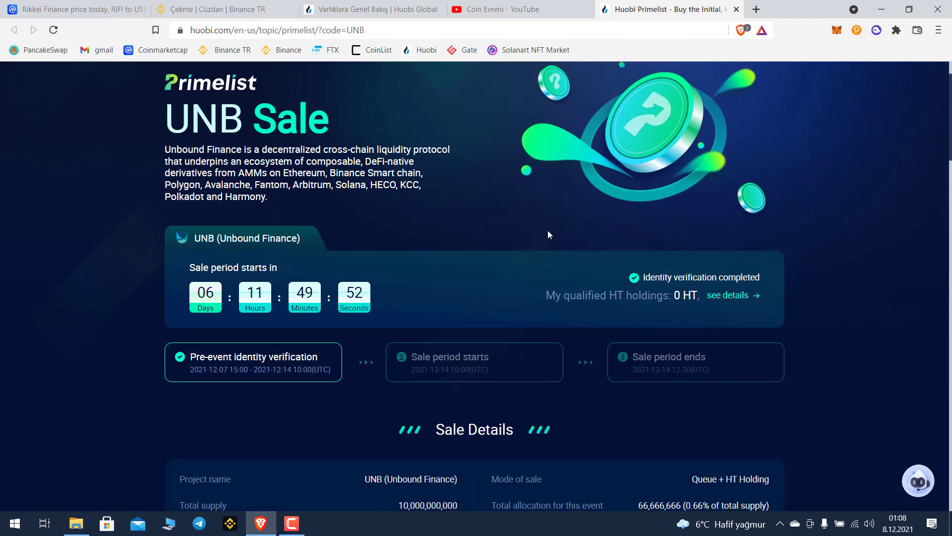
pyautogui.scroll(1, 513, 179)
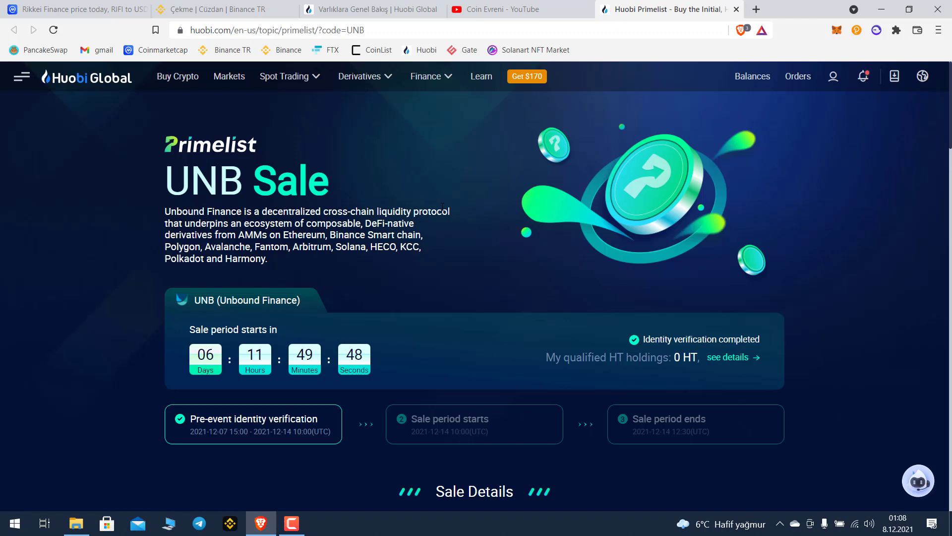
pyautogui.scroll(-1, 471, 231)
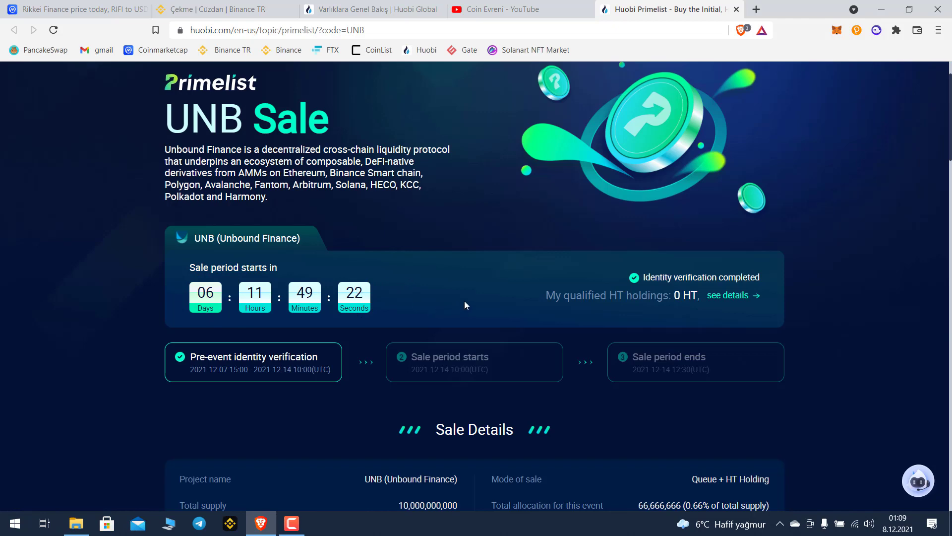
pyautogui.scroll(1, 464, 300)
pyautogui.scroll(-2, 464, 303)
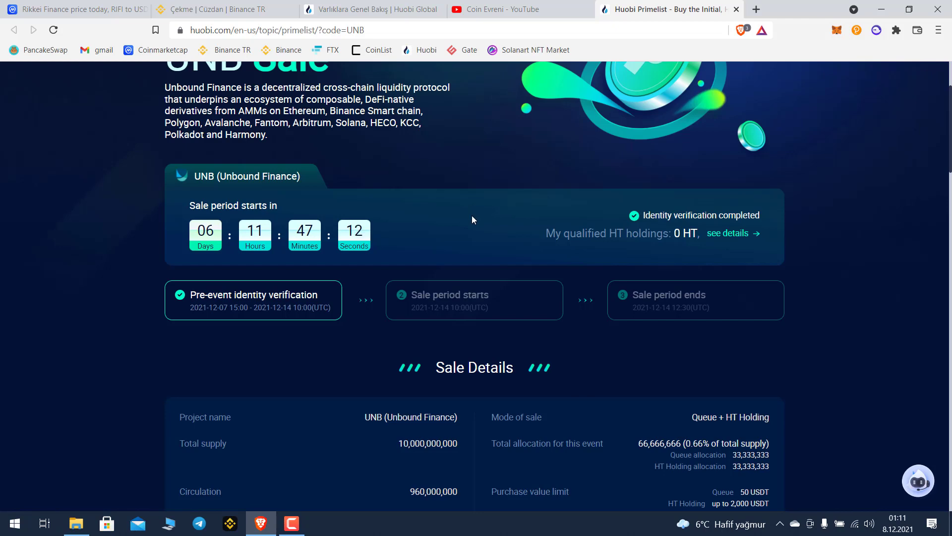
pyautogui.scroll(3, 437, 216)
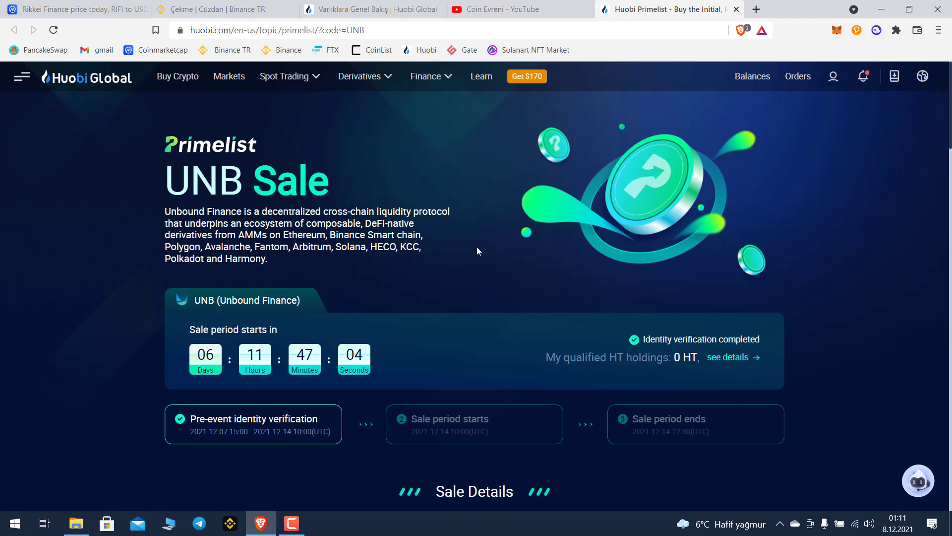
# - Search the Huobi spot exchange's token list for unb, clear the search, and switch back to the Turkish Huobi page
pyautogui.moveTo(295, 79)
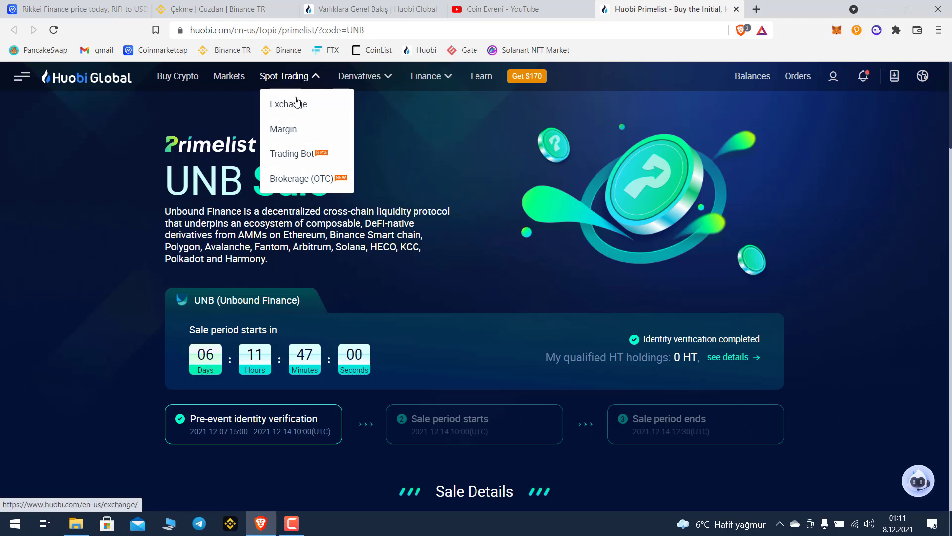
pyautogui.click(295, 104)
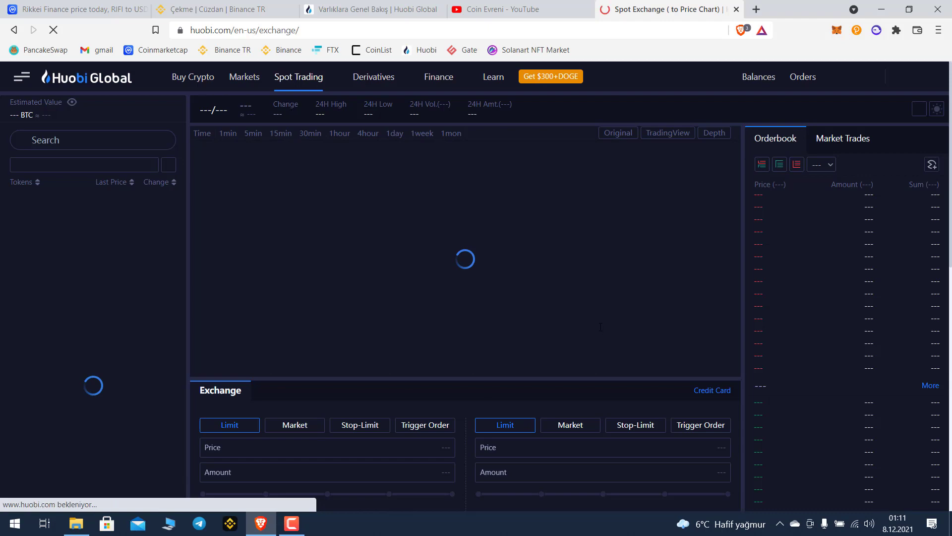
pyautogui.click(73, 138)
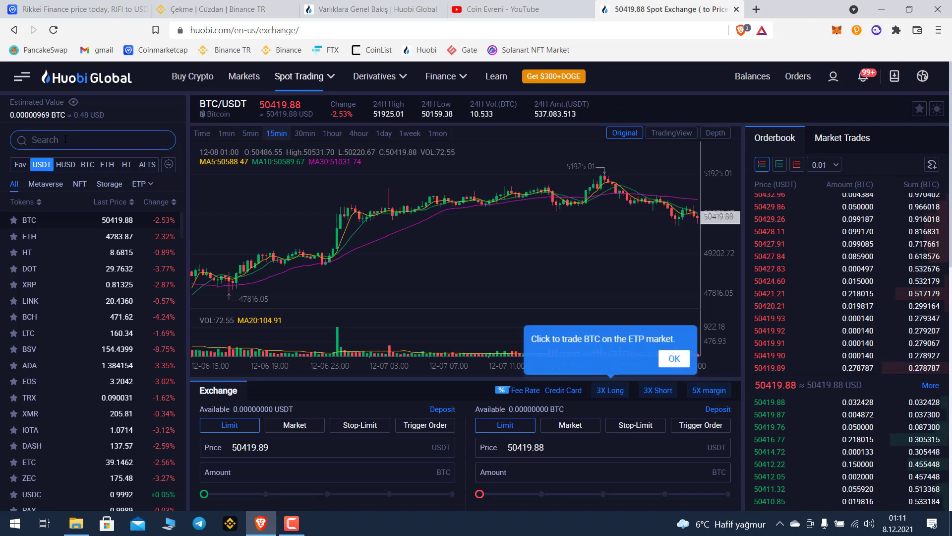
pyautogui.write('unb')
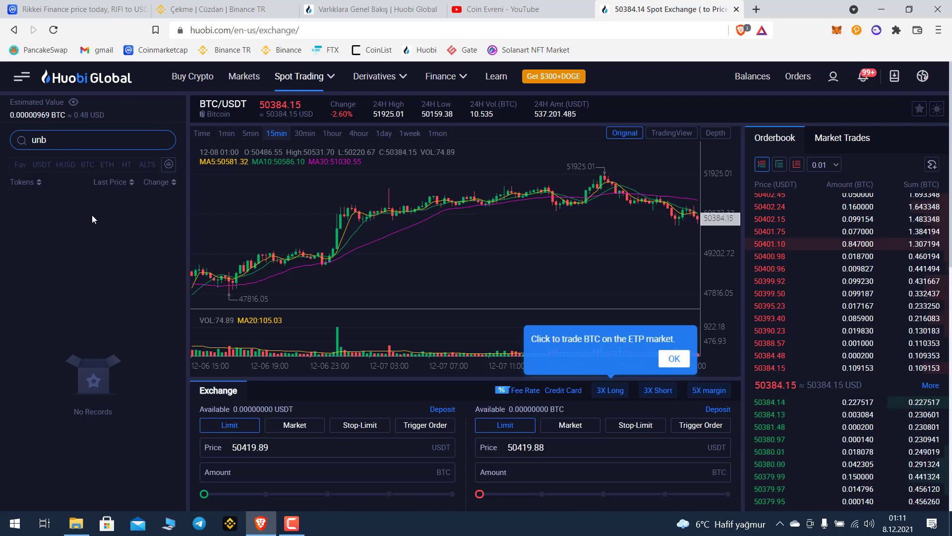
pyautogui.press('BackSpace')
pyautogui.press('BackSpace')
pyautogui.press('BackSpace')
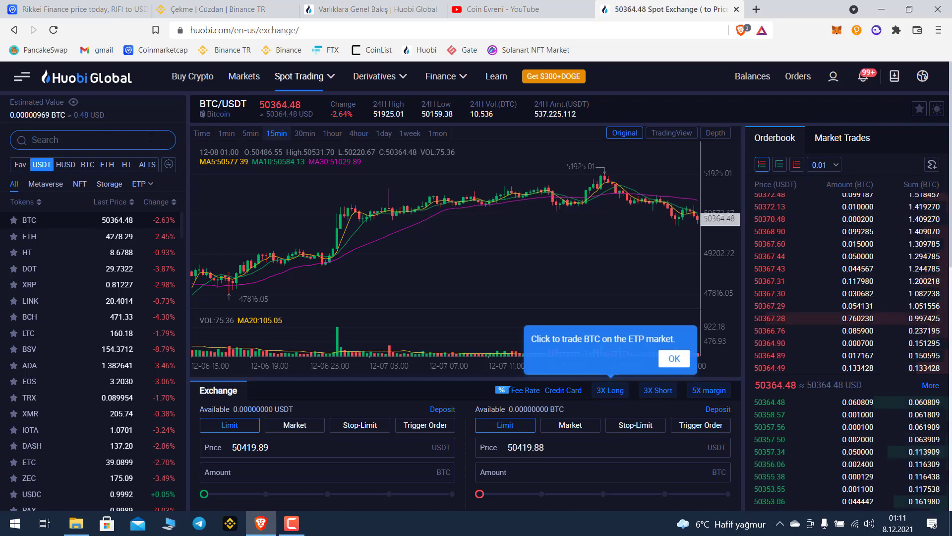
pyautogui.hotkey('ctrl', '3')
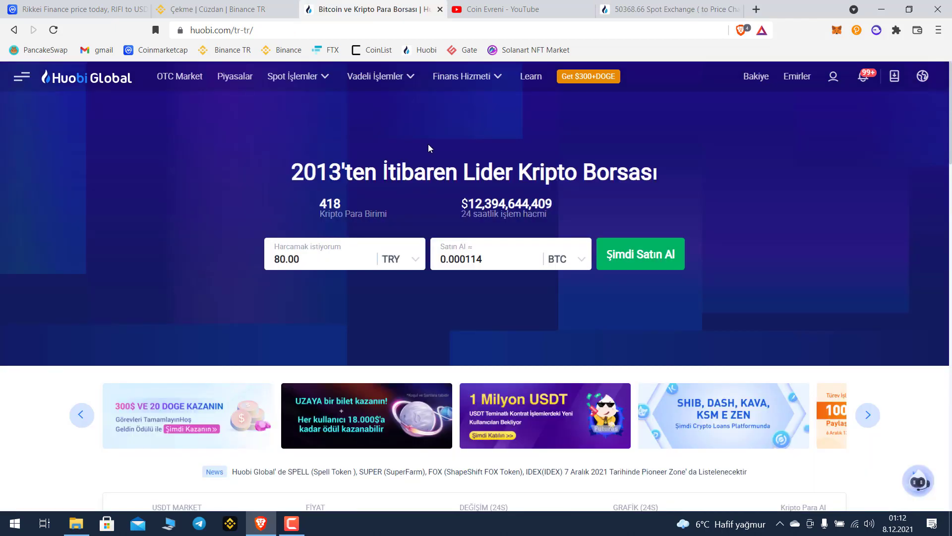